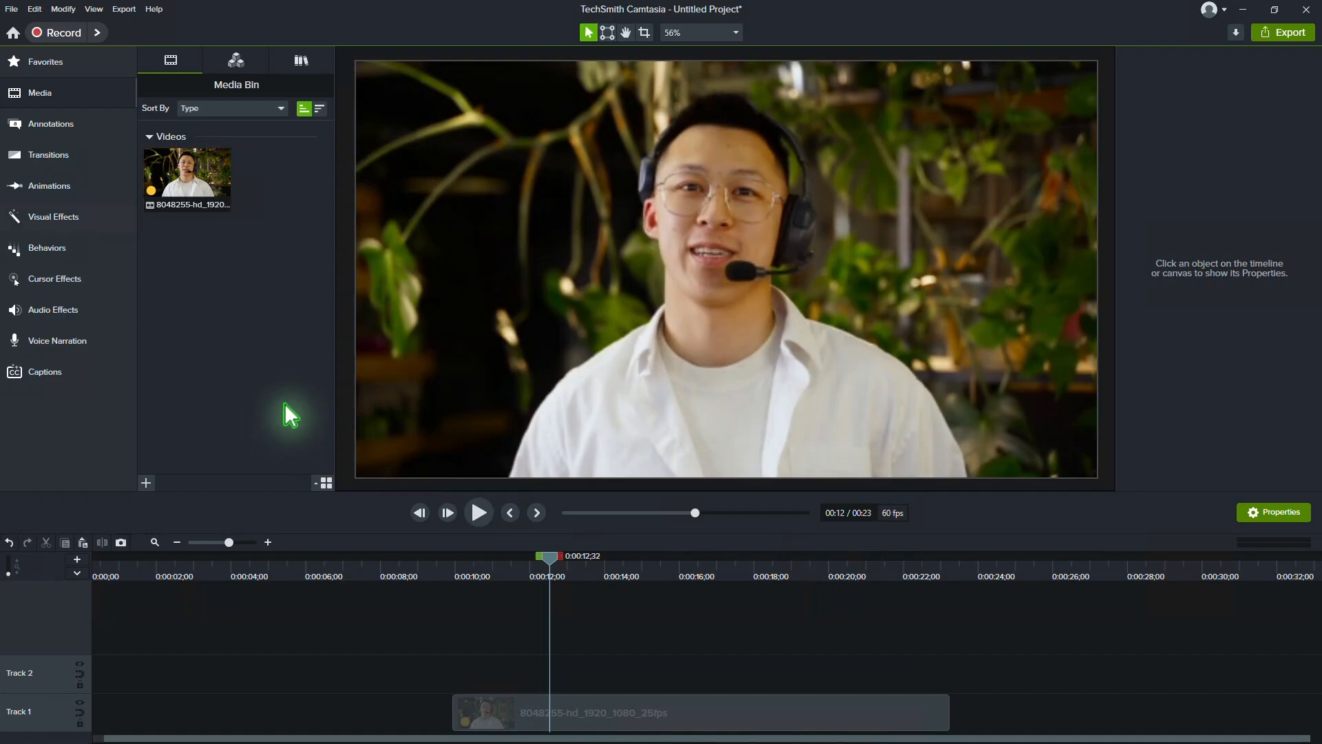
# Step: Add a yellow circle shape on Track 2 and extend it to span the full length of the video clip below
pyautogui.click(48, 125)
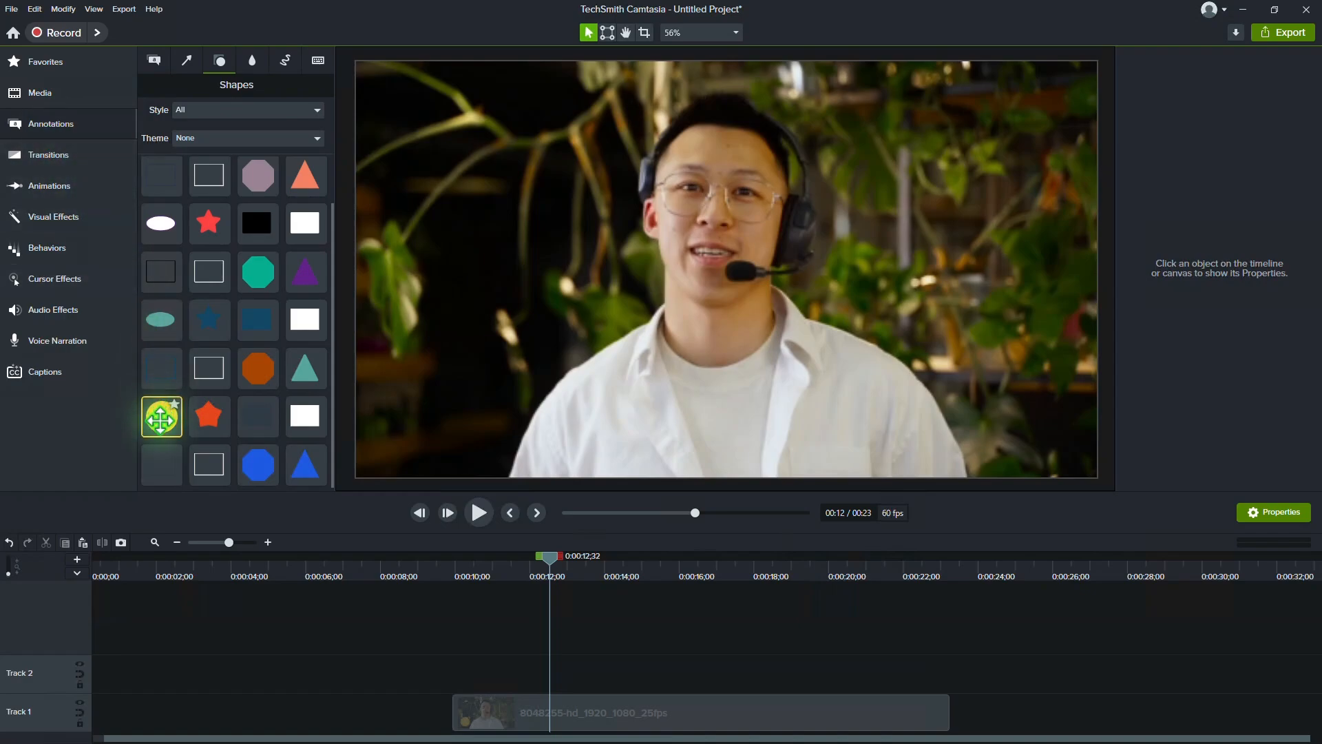
pyautogui.doubleClick(161, 417)
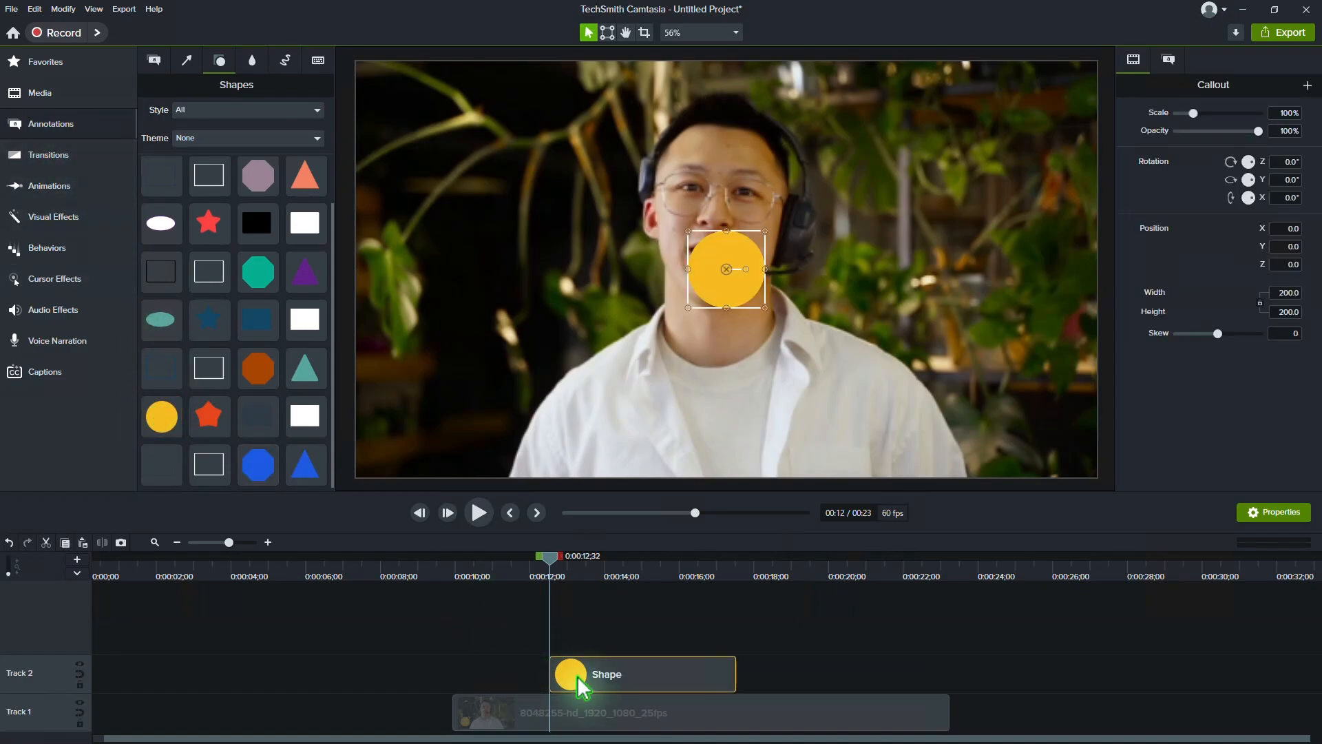
pyautogui.moveTo(570, 675); pyautogui.dragTo(508, 696)
pyautogui.moveTo(628, 679); pyautogui.dragTo(949, 674)
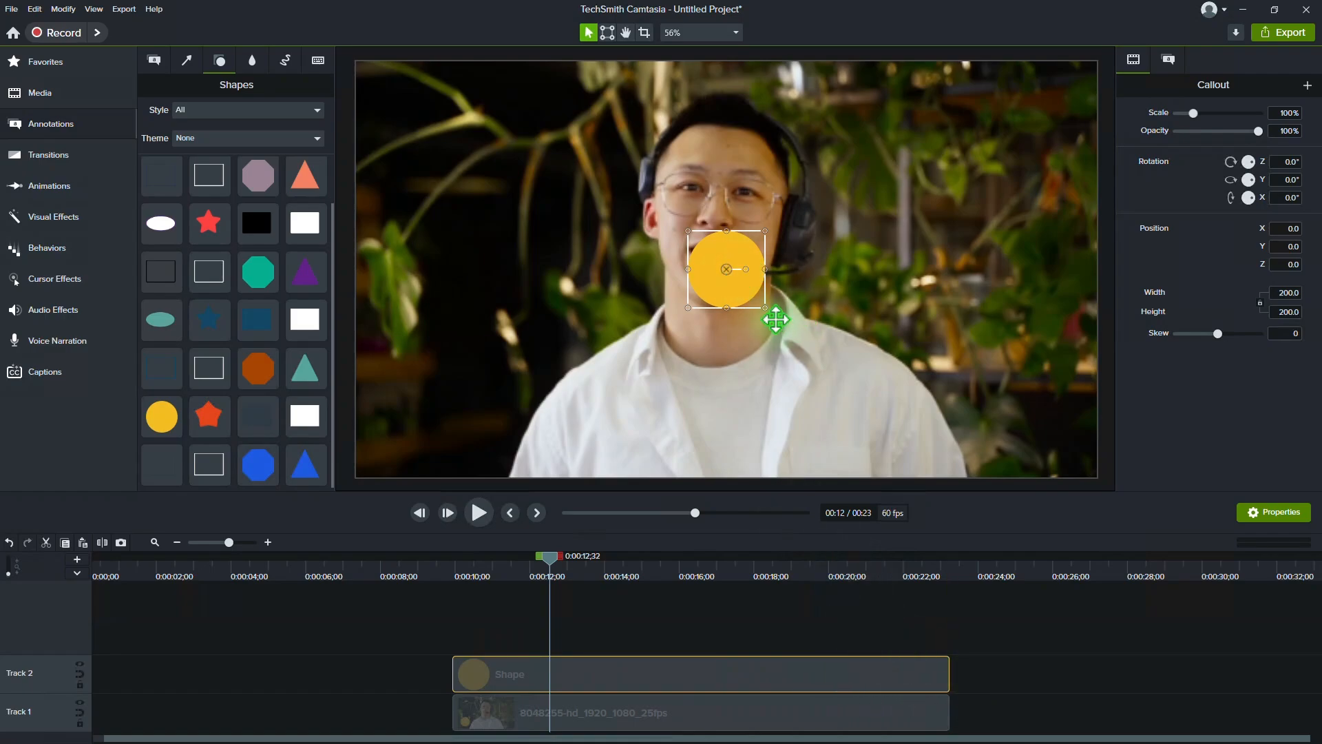
# Step: Enlarge the circle to about 688 × 688, lower its opacity to about 46% and centre it over the speaker's face
pyautogui.moveTo(766, 312); pyautogui.dragTo(901, 443)
pyautogui.moveTo(791, 342); pyautogui.dragTo(703, 197)
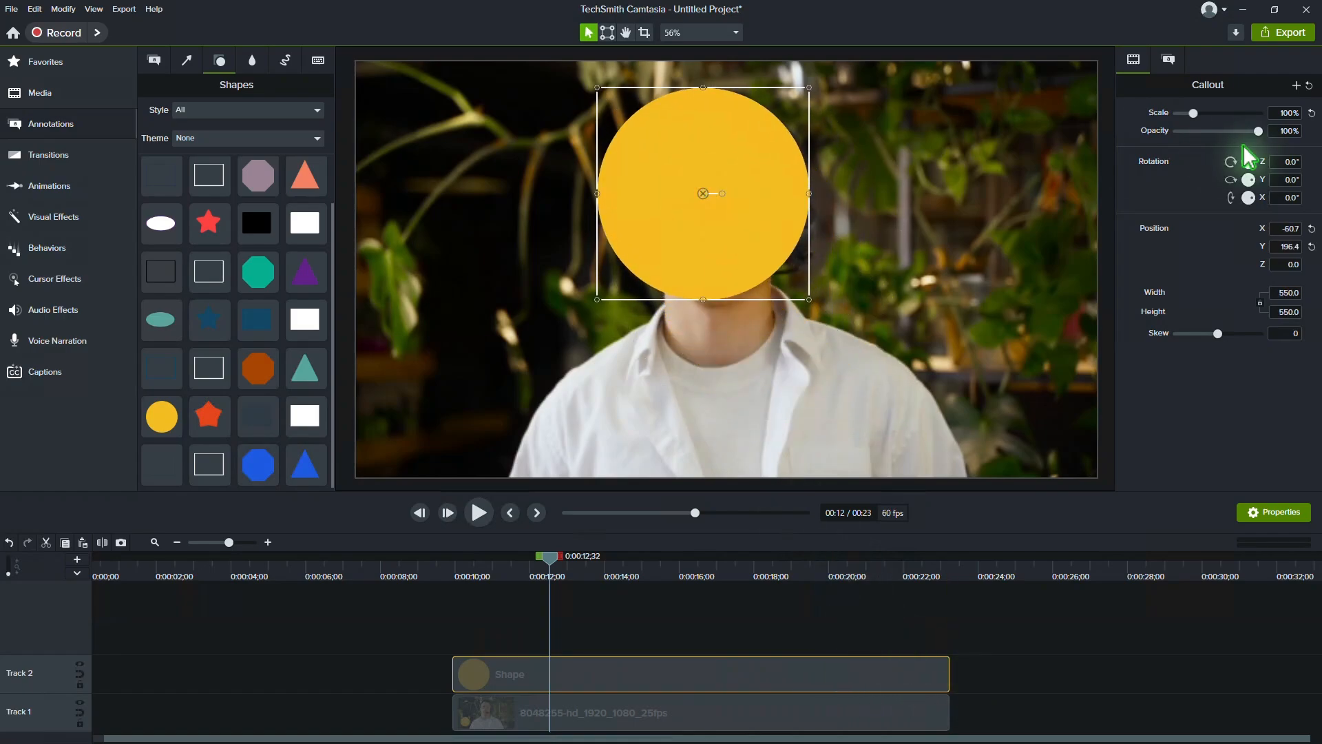
pyautogui.moveTo(1258, 131); pyautogui.dragTo(1214, 131)
pyautogui.moveTo(809, 299); pyautogui.dragTo(778, 271)
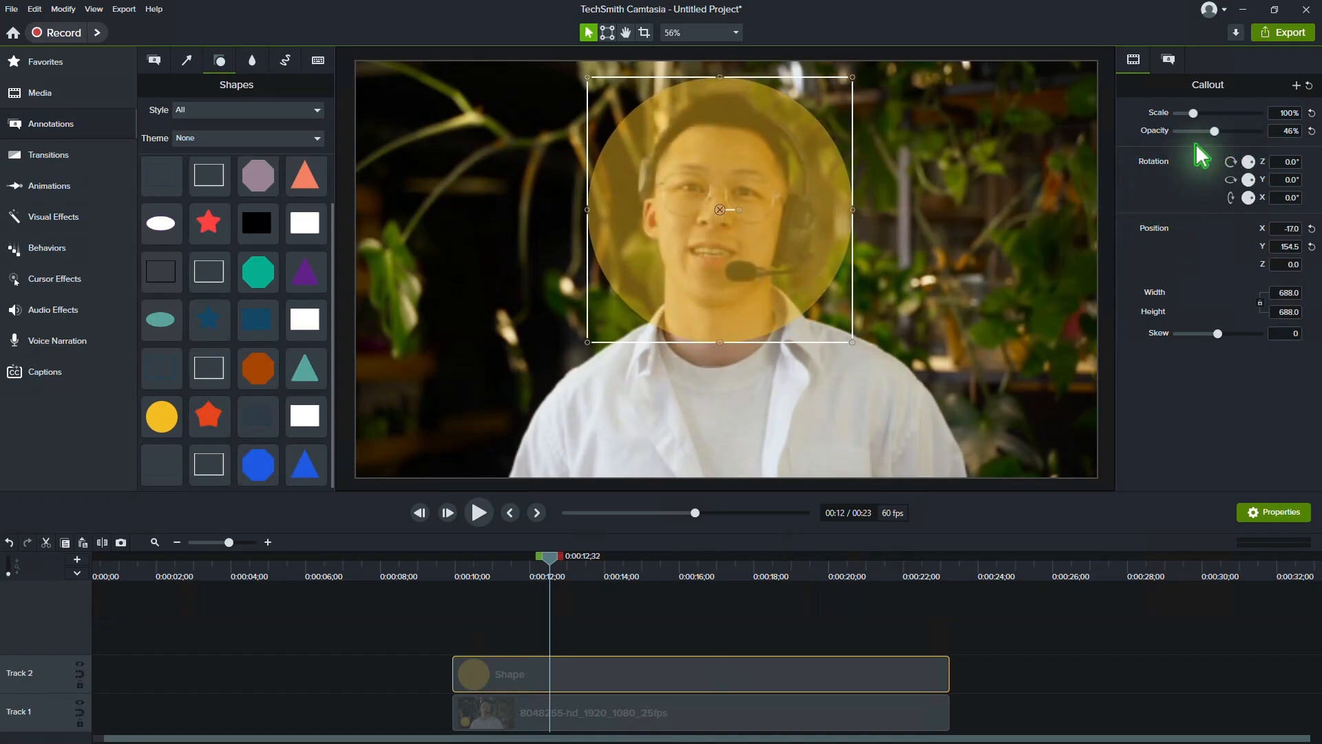
# Step: Restore the circle's opacity to 100% and apply the Media Matte effect to it
pyautogui.moveTo(1214, 131); pyautogui.dragTo(1263, 130)
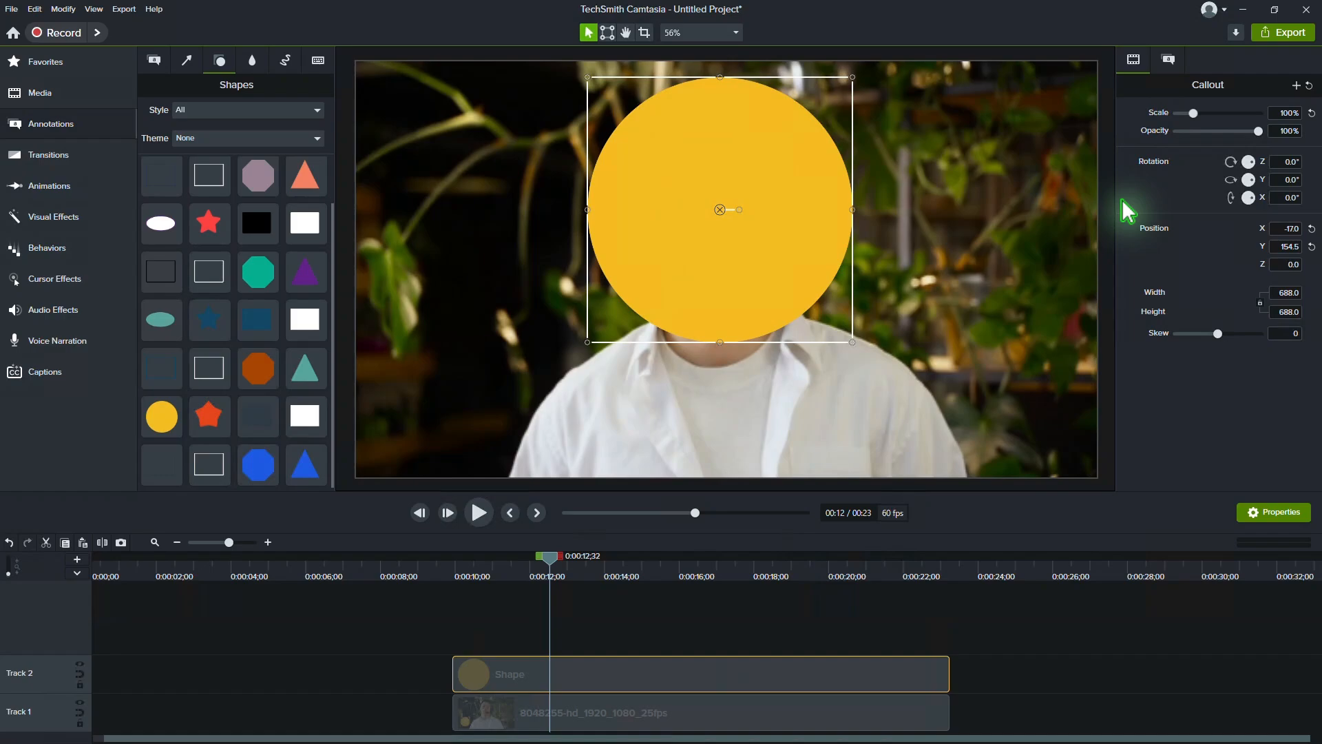
pyautogui.click(86, 217)
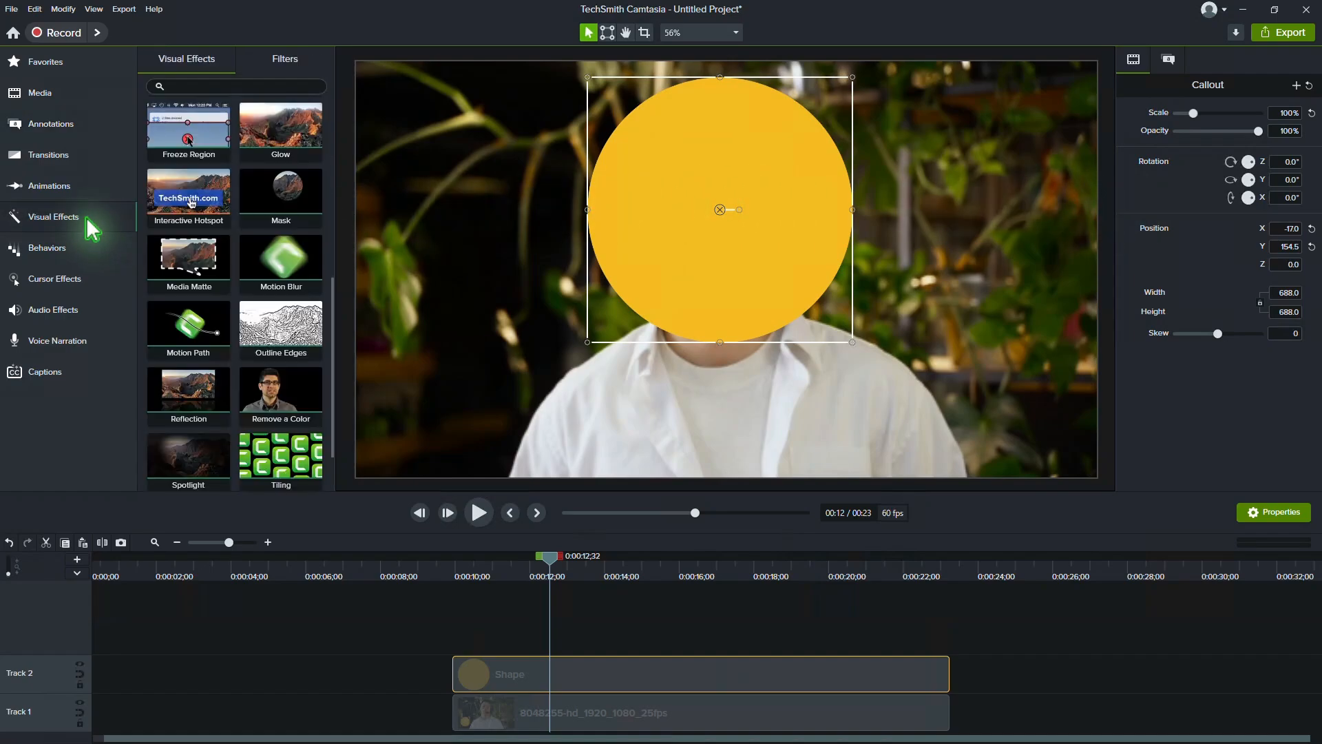
pyautogui.moveTo(189, 262); pyautogui.dragTo(720, 679)
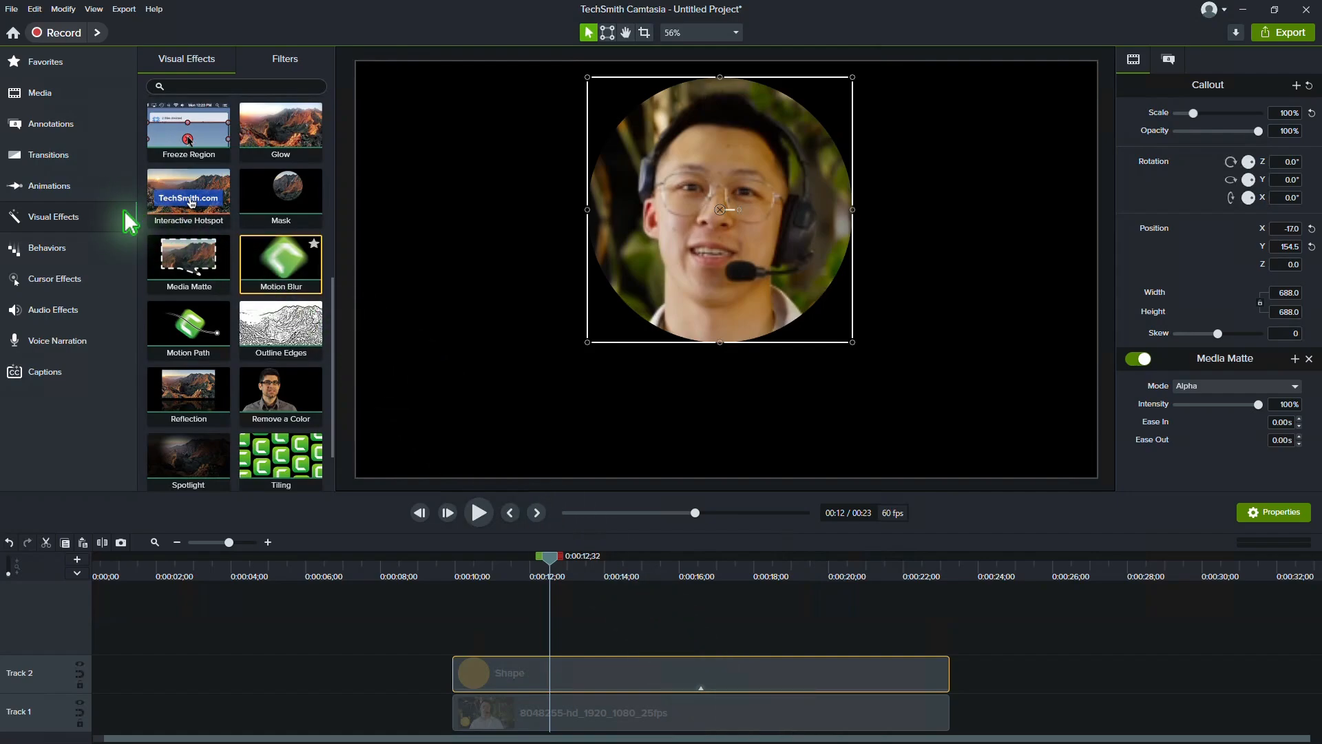
# Step: Add a Custom animation to the circle ending at 0:00:12;32, and set the scale at its start to about 392%
pyautogui.click(67, 193)
pyautogui.moveTo(188, 103); pyautogui.dragTo(560, 680)
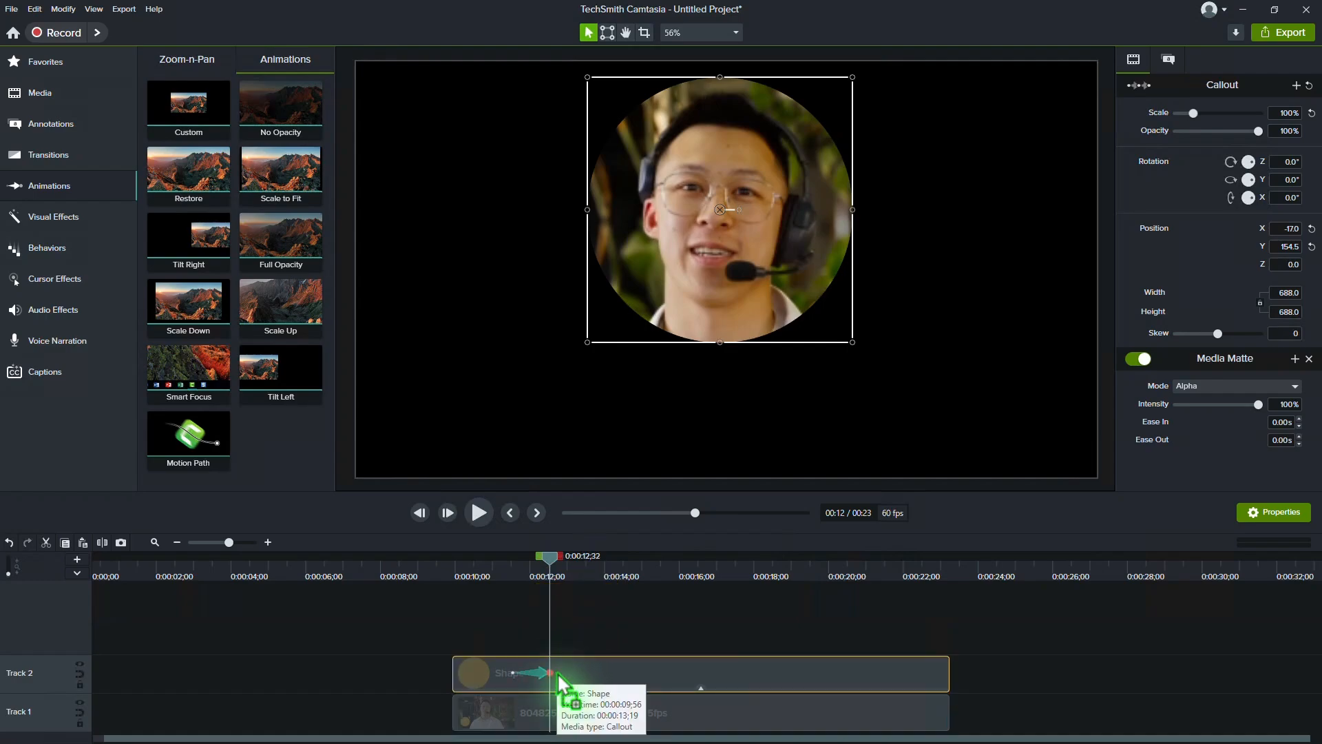
pyautogui.click(513, 672)
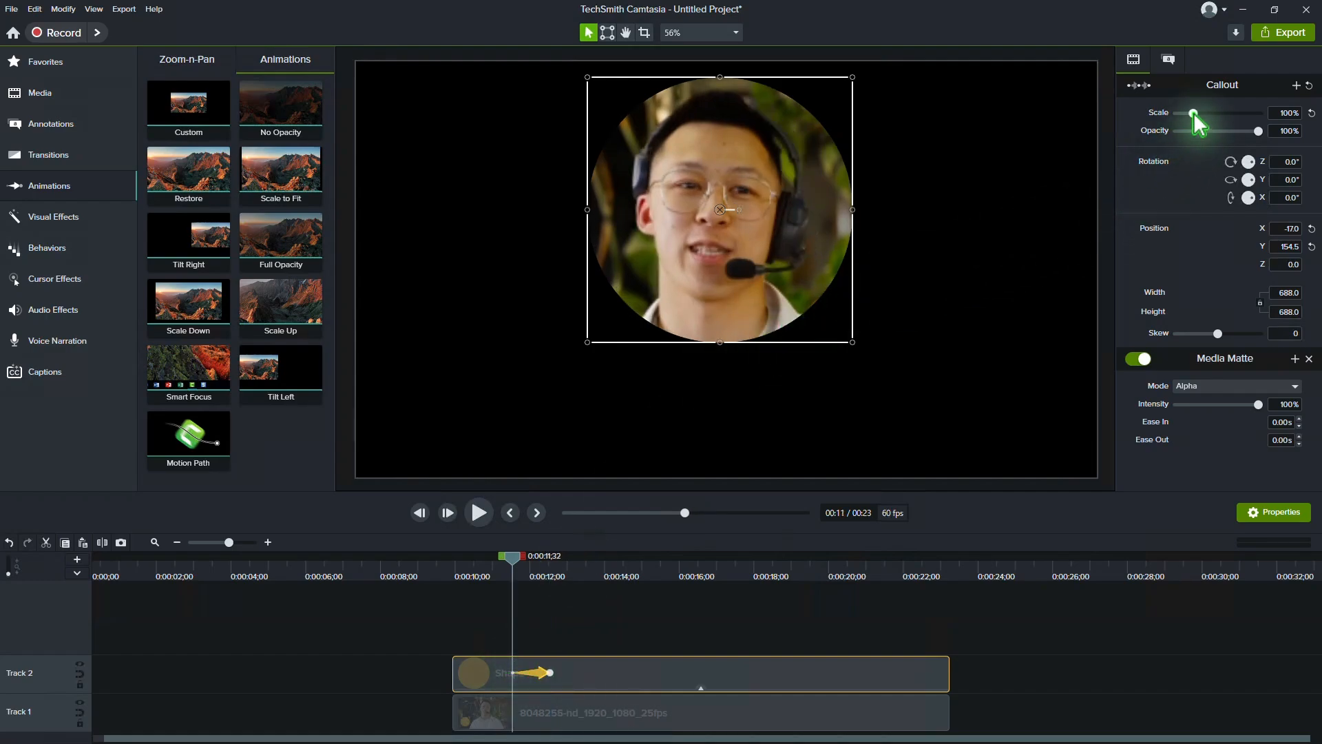
pyautogui.moveTo(1196, 116); pyautogui.dragTo(1237, 125)
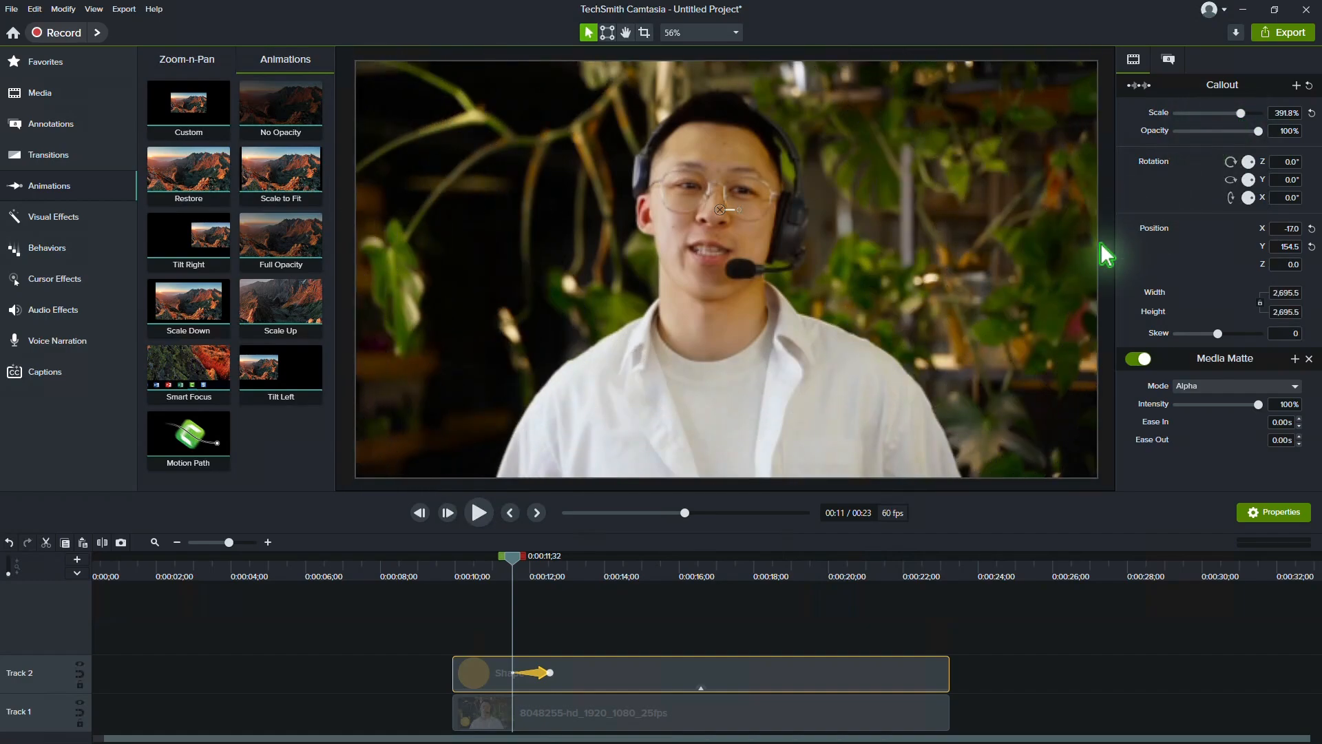
# Step: Play back the circle matte animation from 0:00:11;03
pyautogui.click(494, 568)
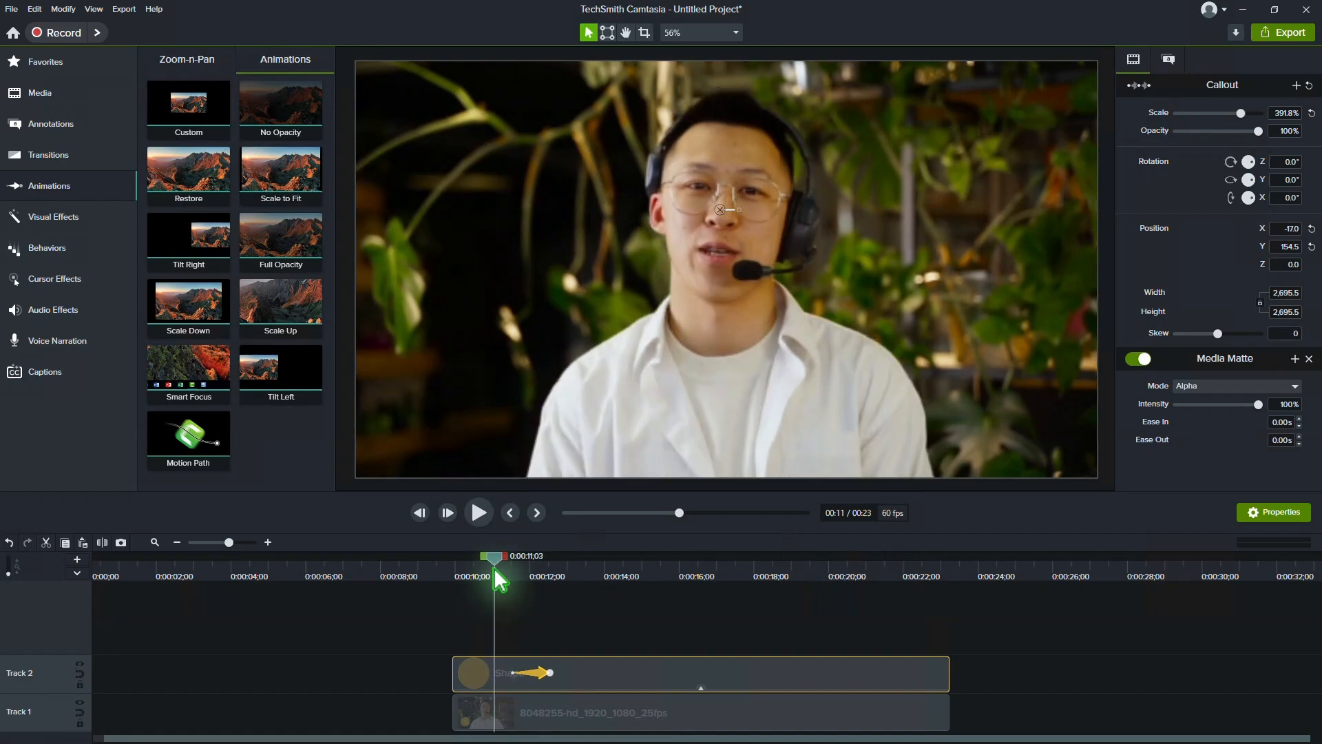
pyautogui.click(480, 513)
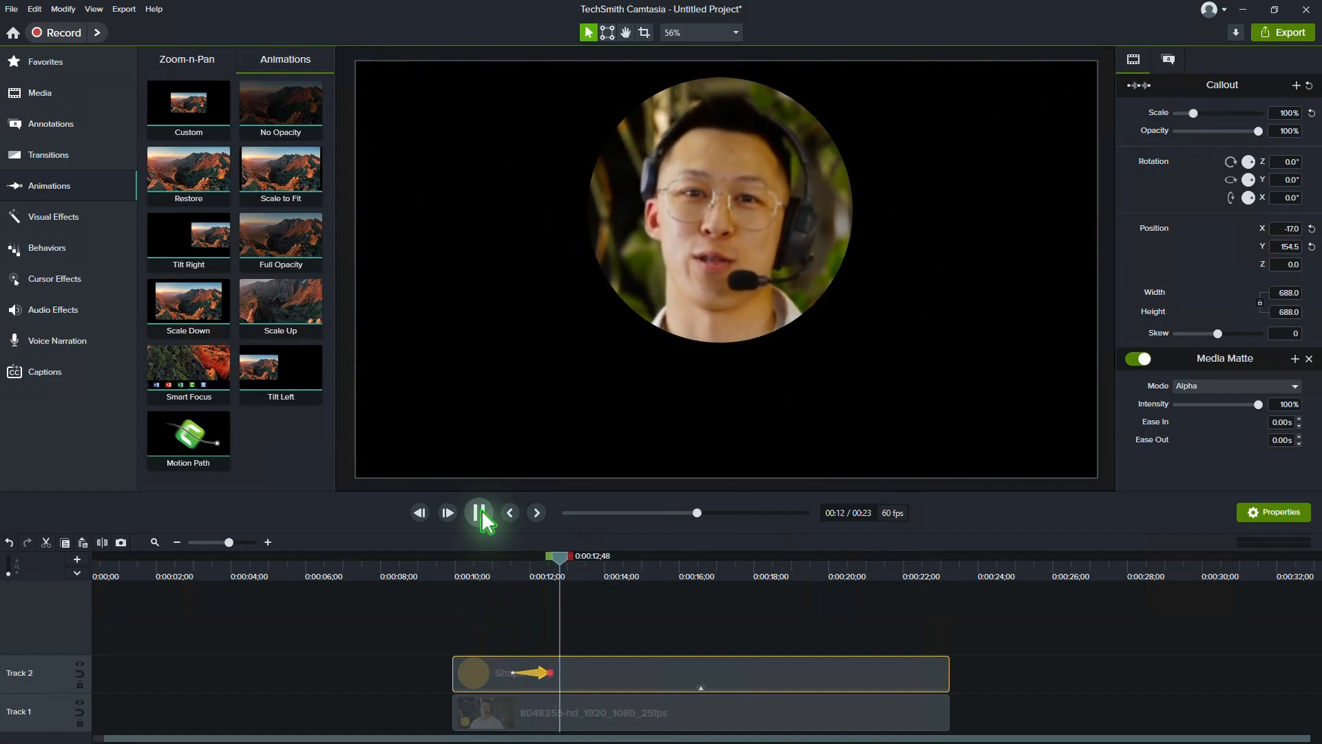
pyautogui.click(480, 513)
# Step: Split both the circle and the video clip at 0:00:12;59, just after the circle's animation
pyautogui.click(654, 569)
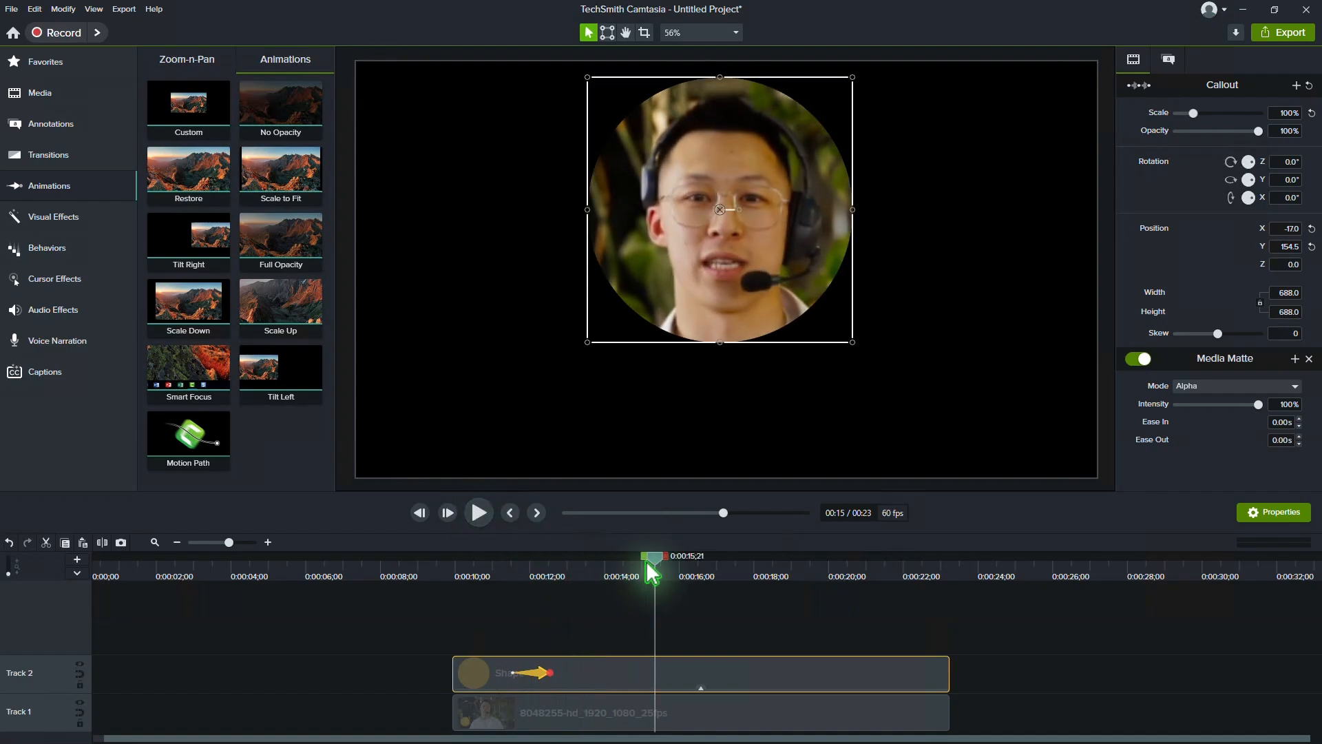
pyautogui.moveTo(651, 571); pyautogui.dragTo(573, 603)
pyautogui.moveTo(990, 651); pyautogui.dragTo(744, 725)
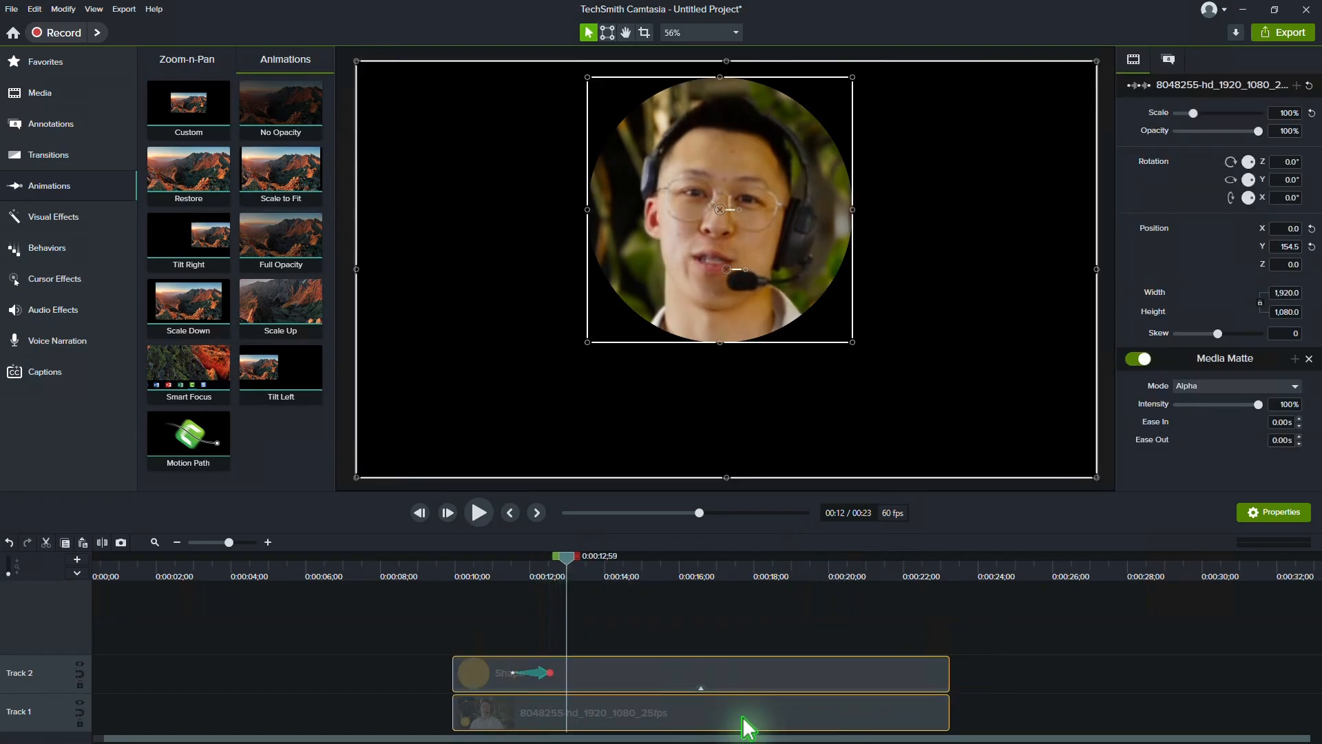
pyautogui.click(103, 543)
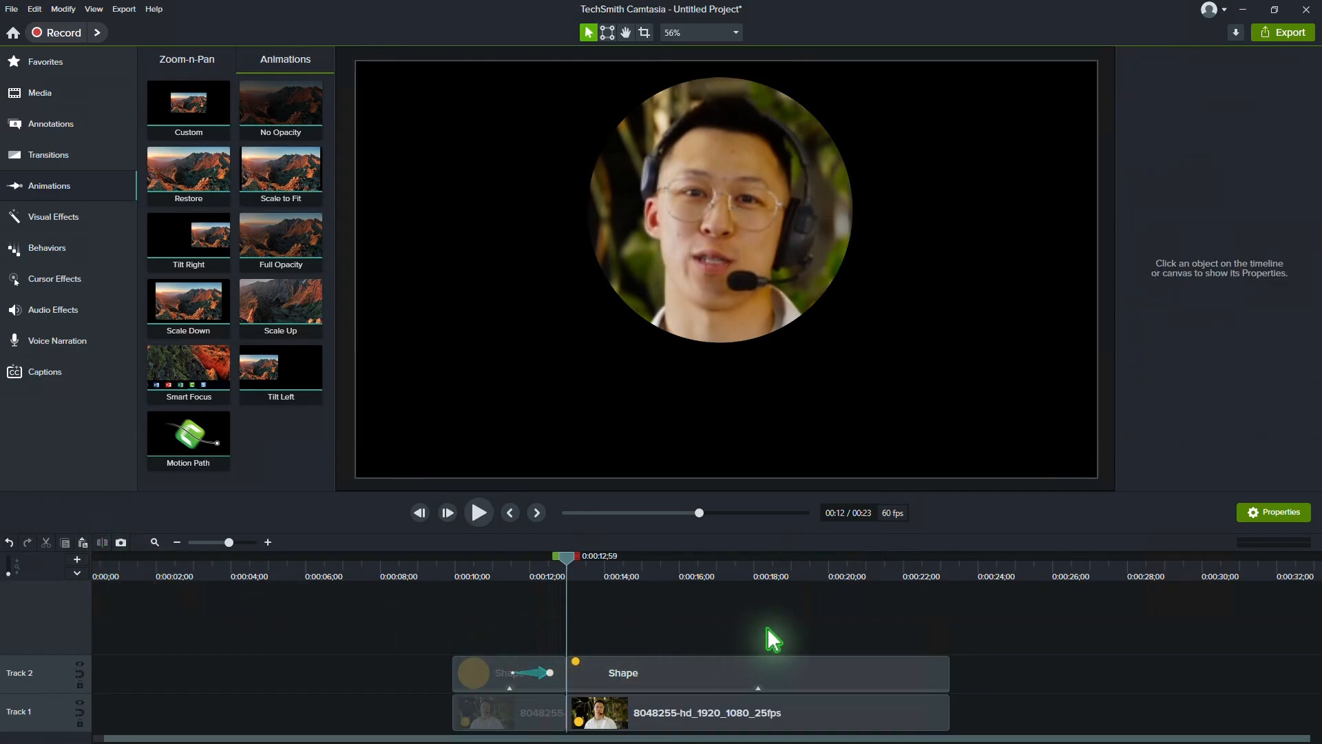
# Step: Group the circle and video segments that follow the split
pyautogui.moveTo(763, 628); pyautogui.dragTo(643, 682)
pyautogui.rightClick(643, 679)
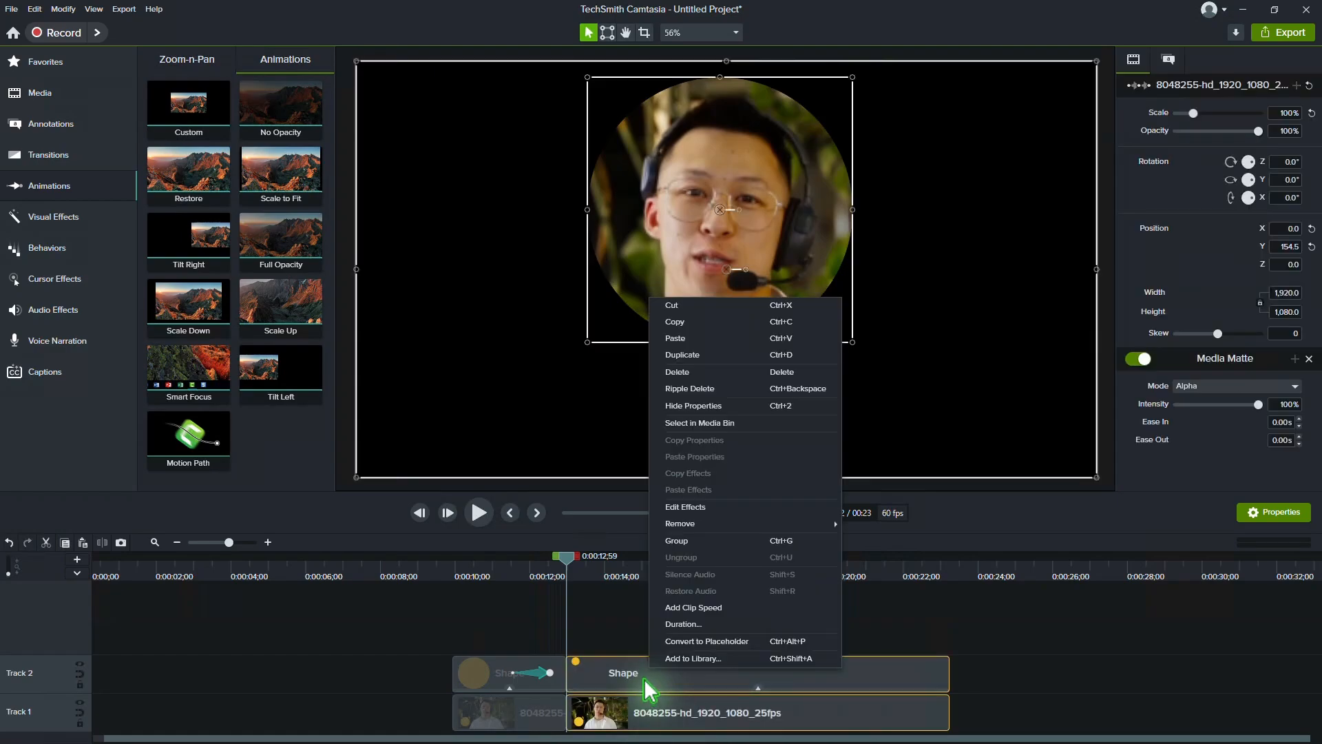
pyautogui.click(710, 541)
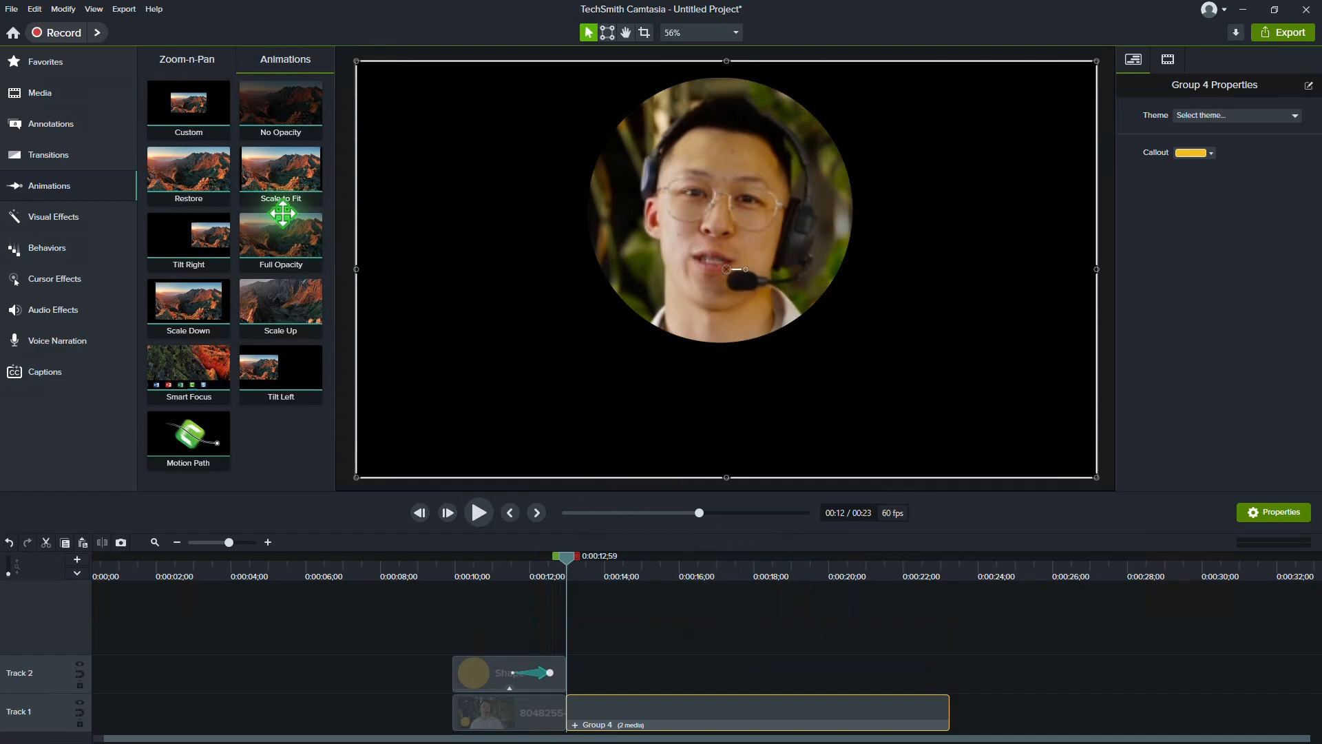
# Step: Add a Custom animation to the group, ending with scale about 49.3% and position about X 712.5, Y -382.1 in the lower-right corner of the frame
pyautogui.moveTo(189, 112); pyautogui.dragTo(665, 714)
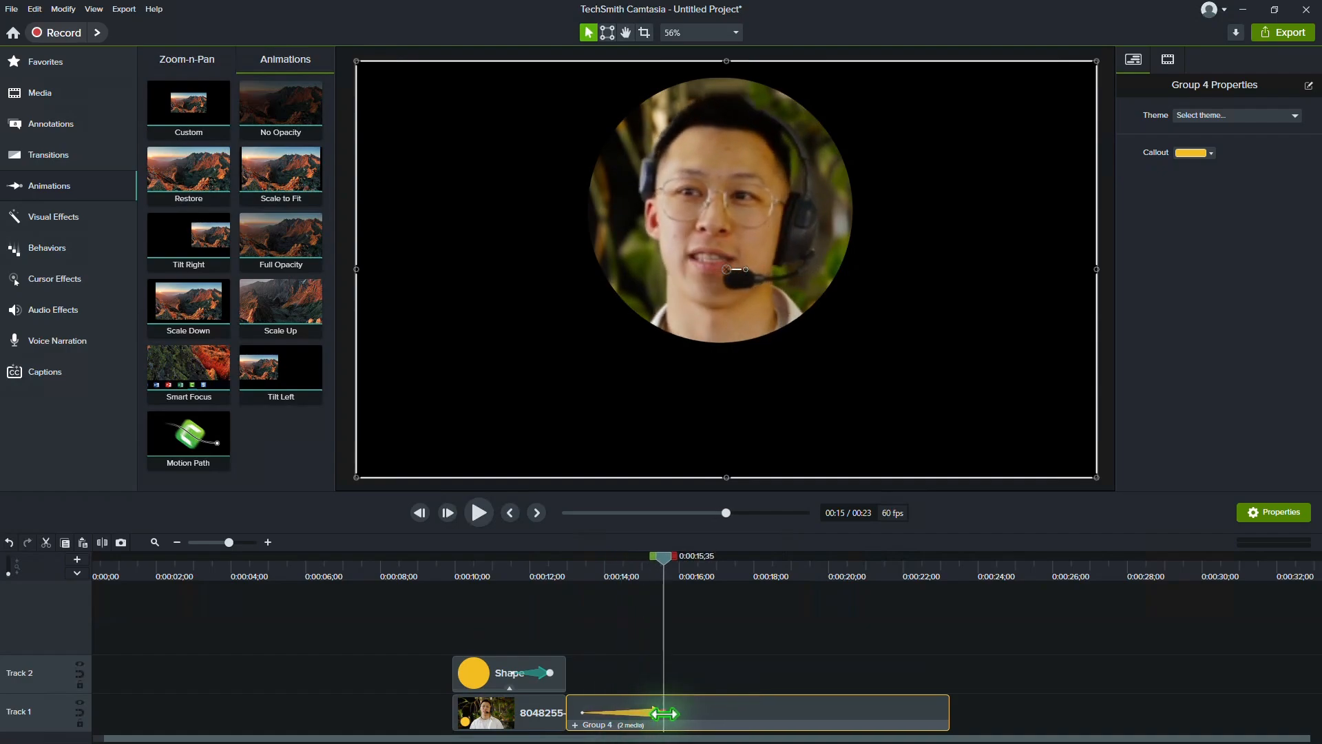
pyautogui.click(1168, 59)
pyautogui.moveTo(1196, 116); pyautogui.dragTo(1188, 115)
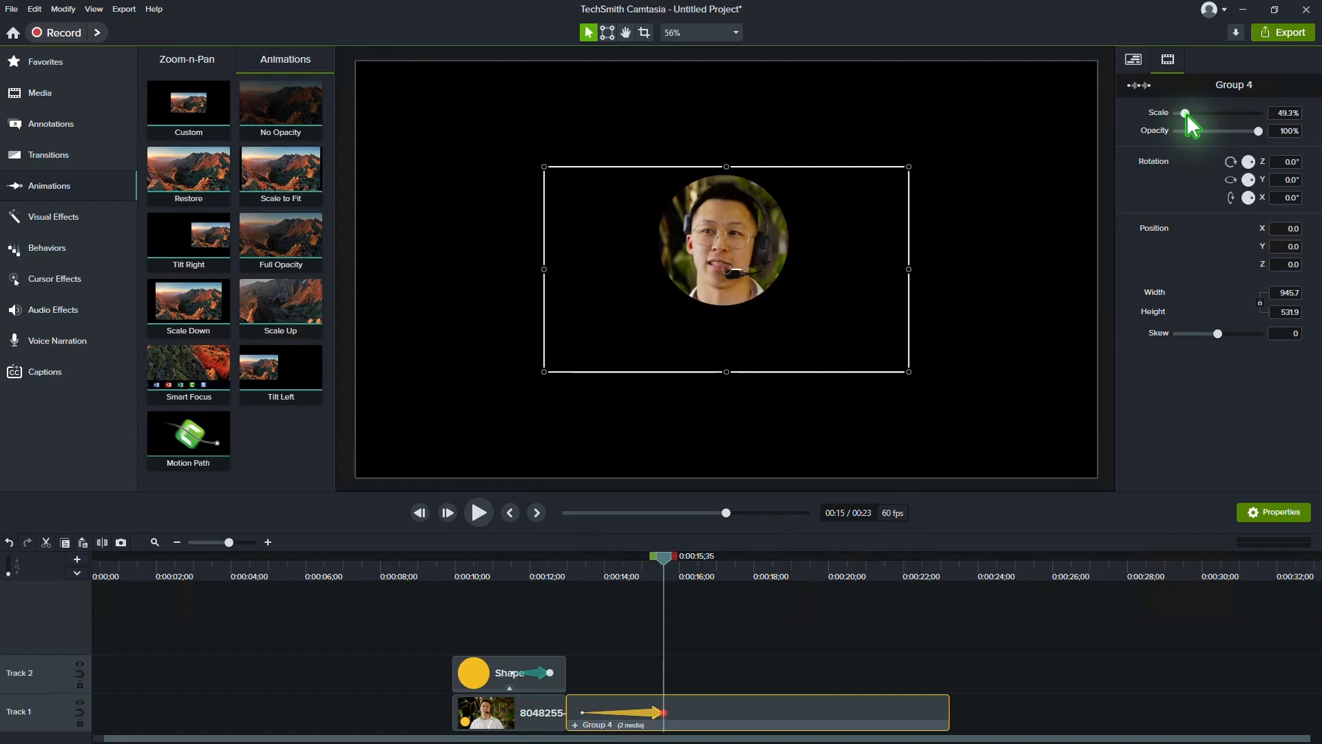
pyautogui.moveTo(747, 245); pyautogui.dragTo(1017, 391)
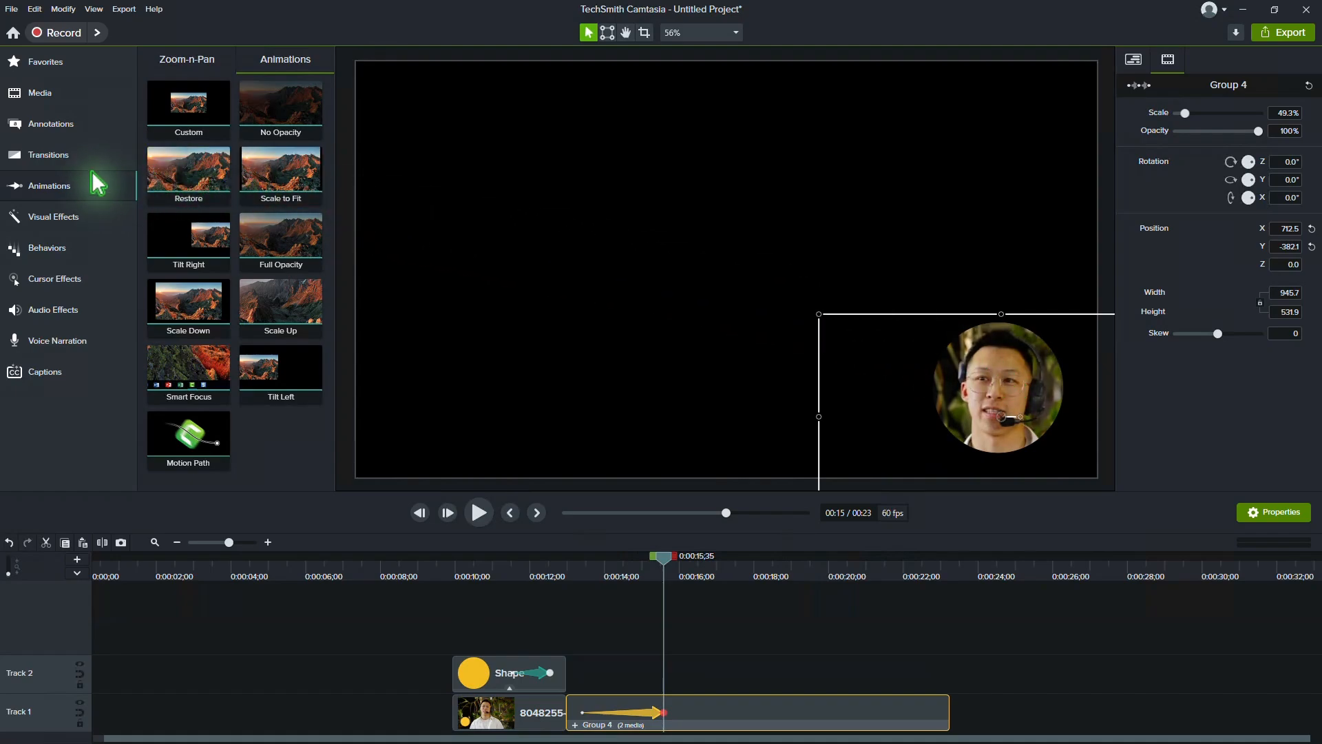
# Step: Apply a white Border effect to the group with Use Alpha enabled and thickness 25 at the animation's end
pyautogui.click(63, 222)
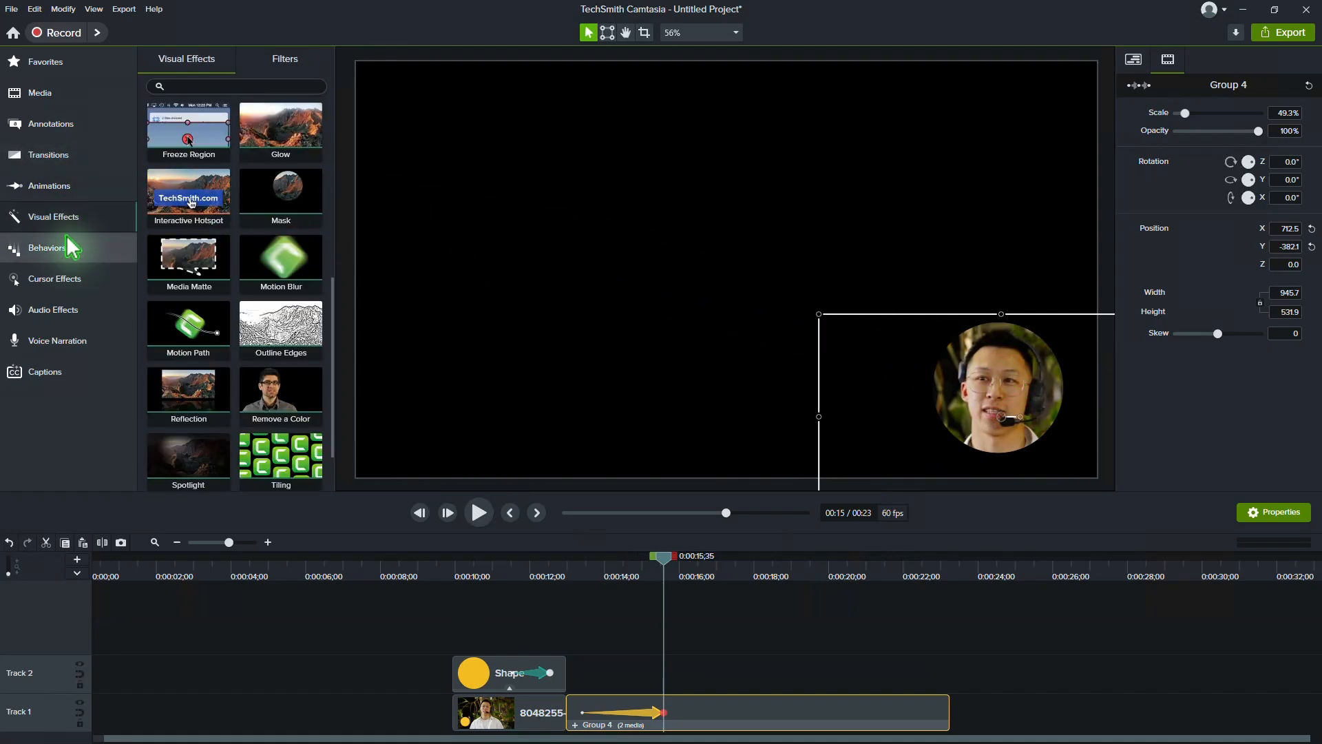
pyautogui.scroll(8, 269, 279)
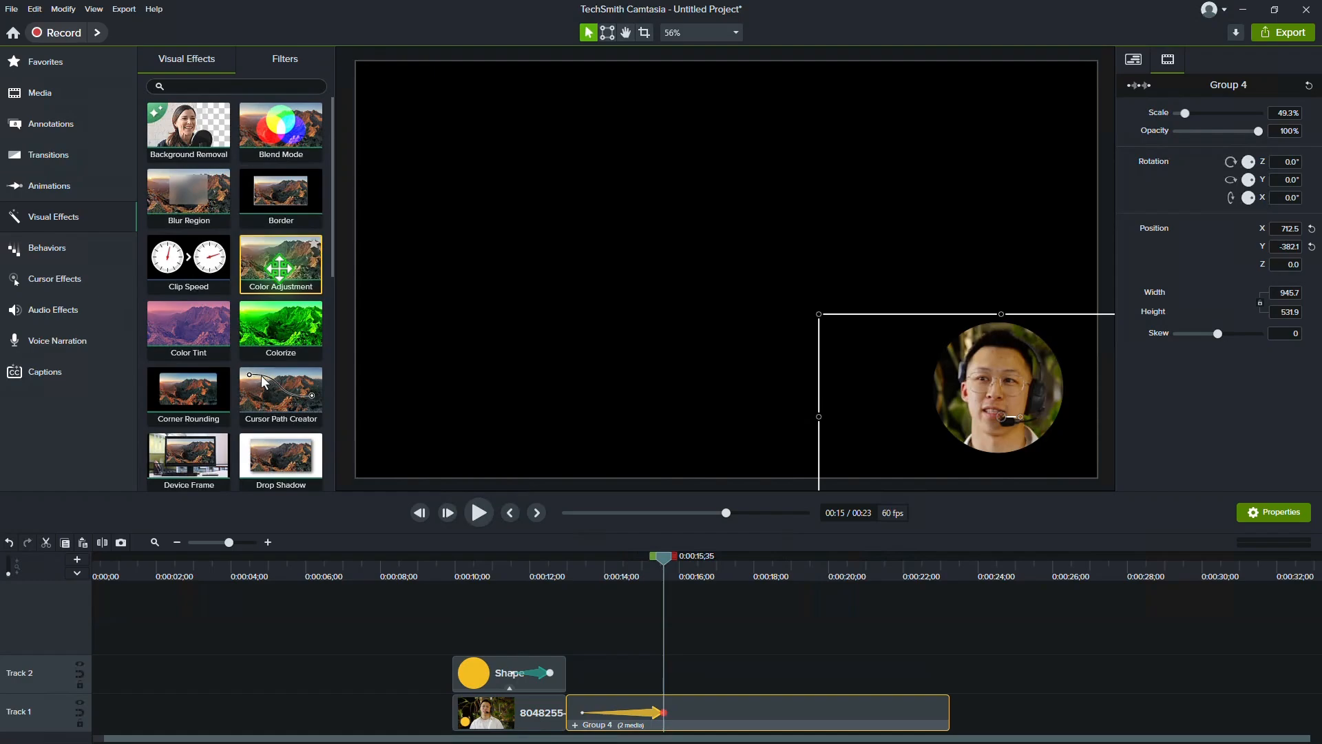
pyautogui.moveTo(282, 195); pyautogui.dragTo(815, 720)
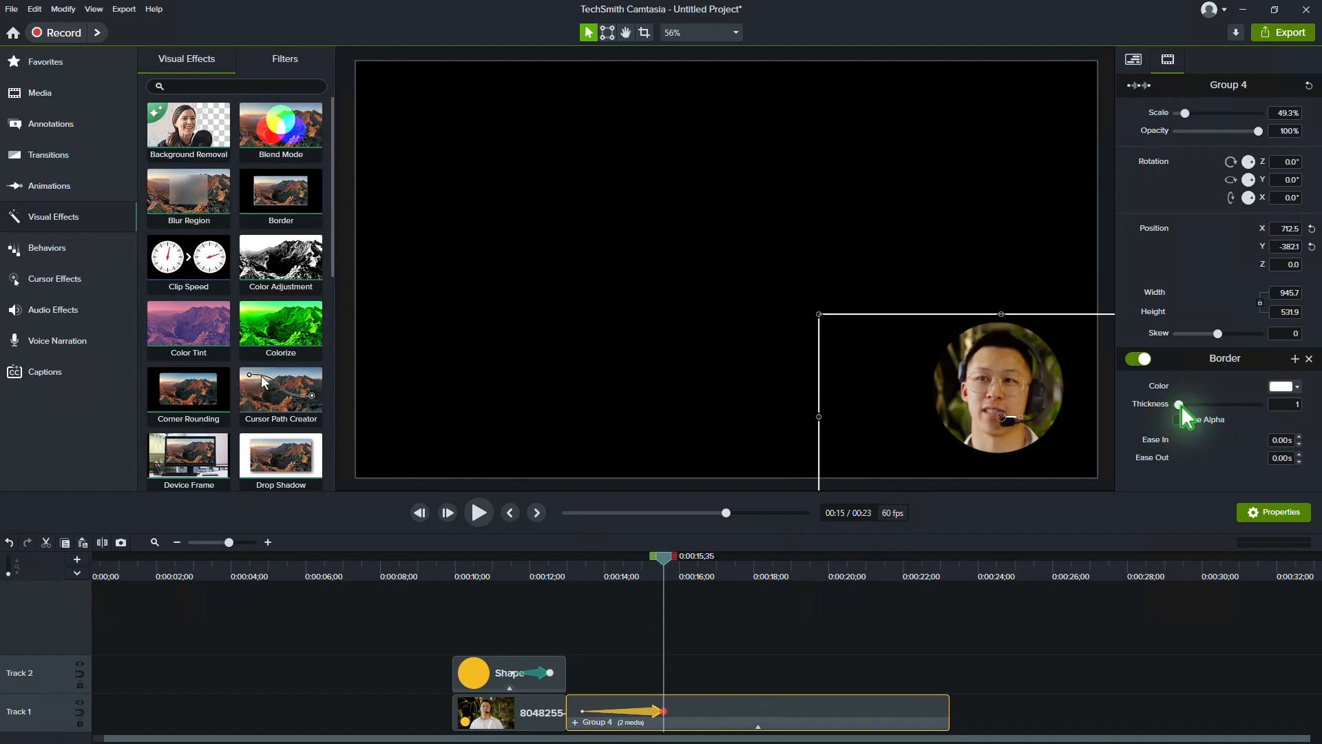
pyautogui.moveTo(1184, 403); pyautogui.dragTo(1217, 406)
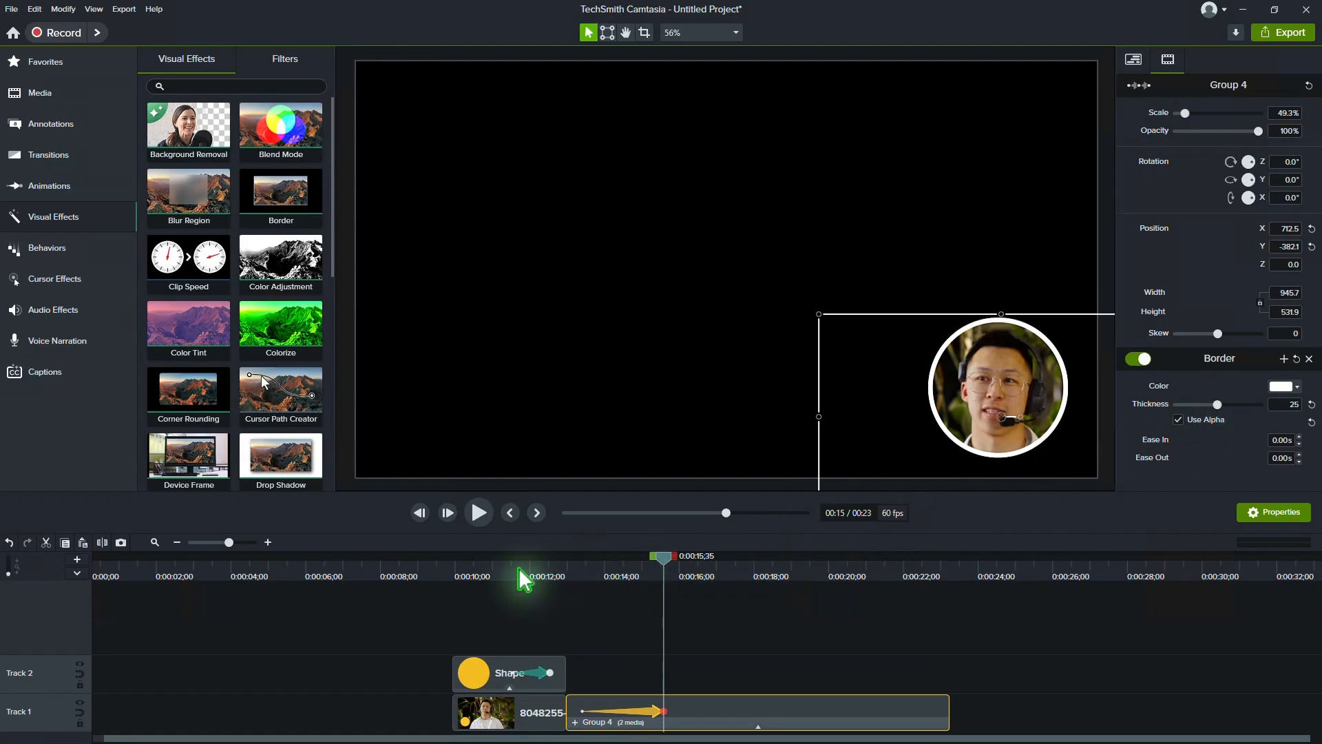
# Step: Play back the full transition from 0:00:11;03 to check the moving bordered circle
pyautogui.click(493, 569)
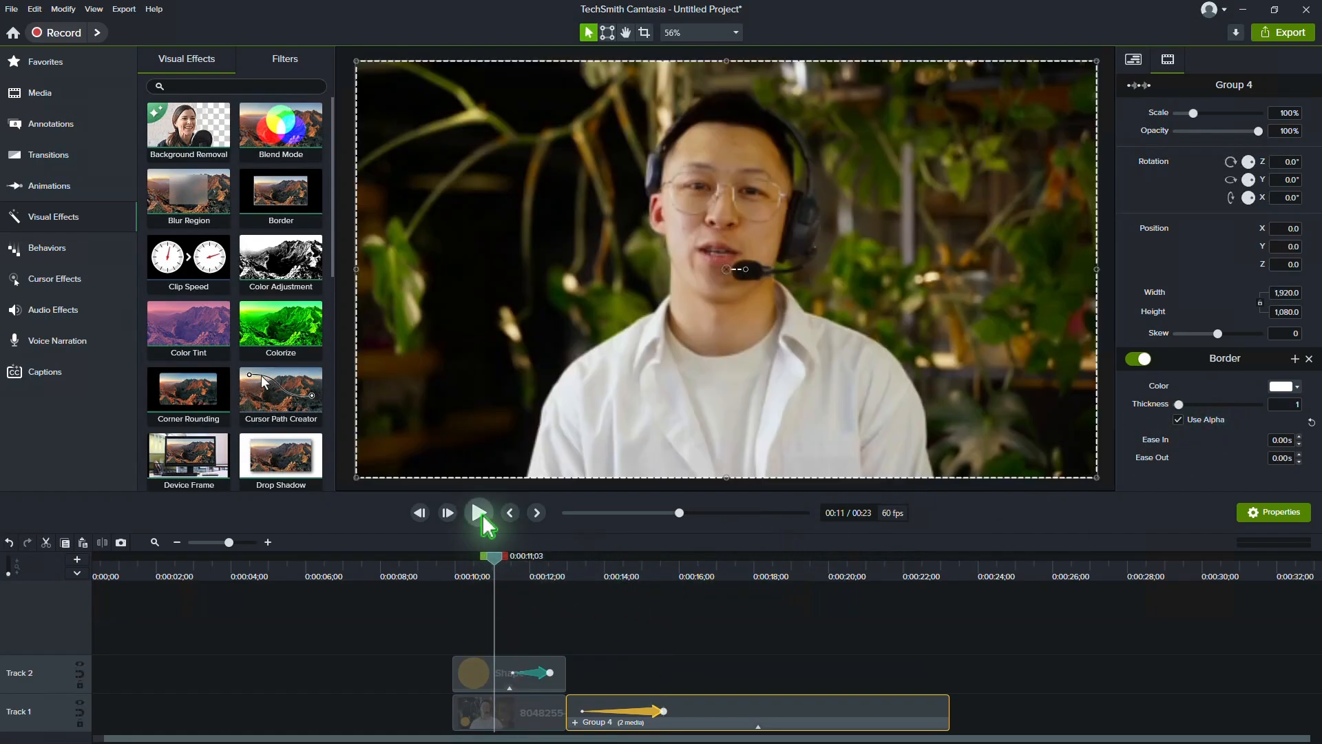
pyautogui.press('space')
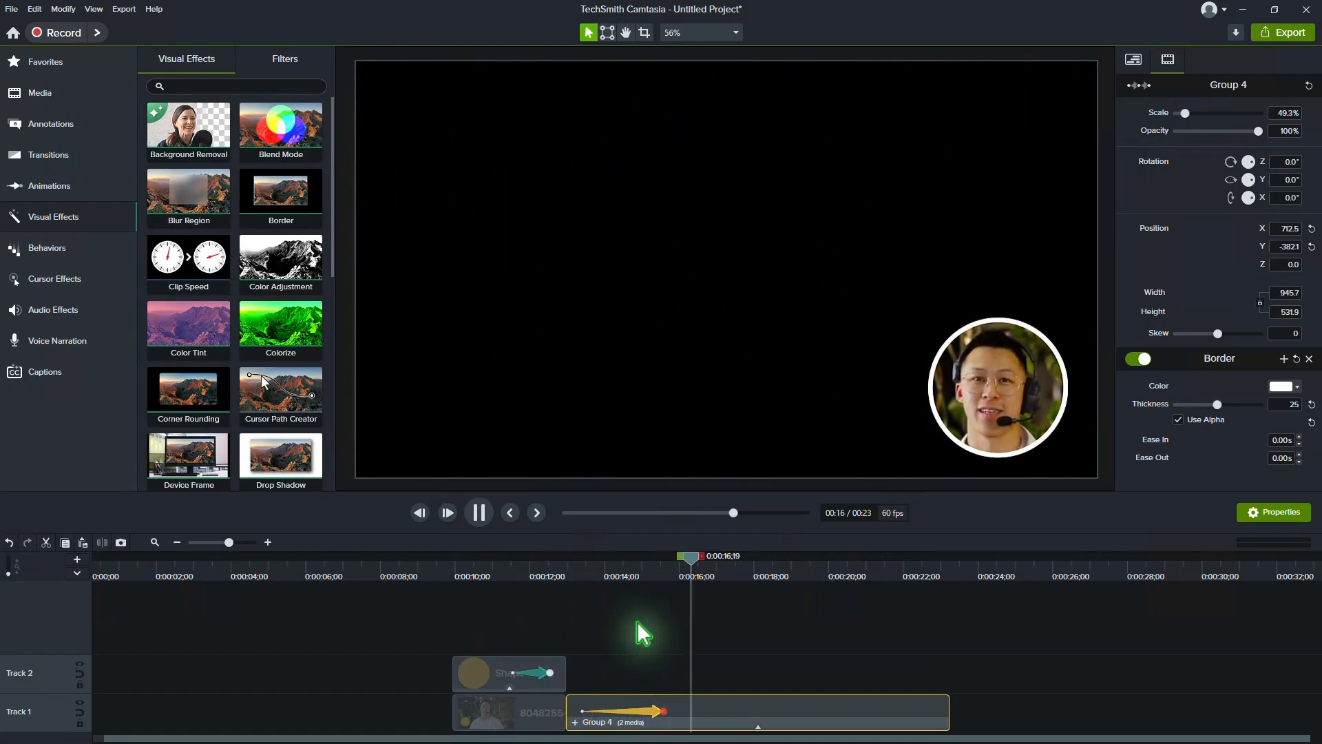
pyautogui.press('space')
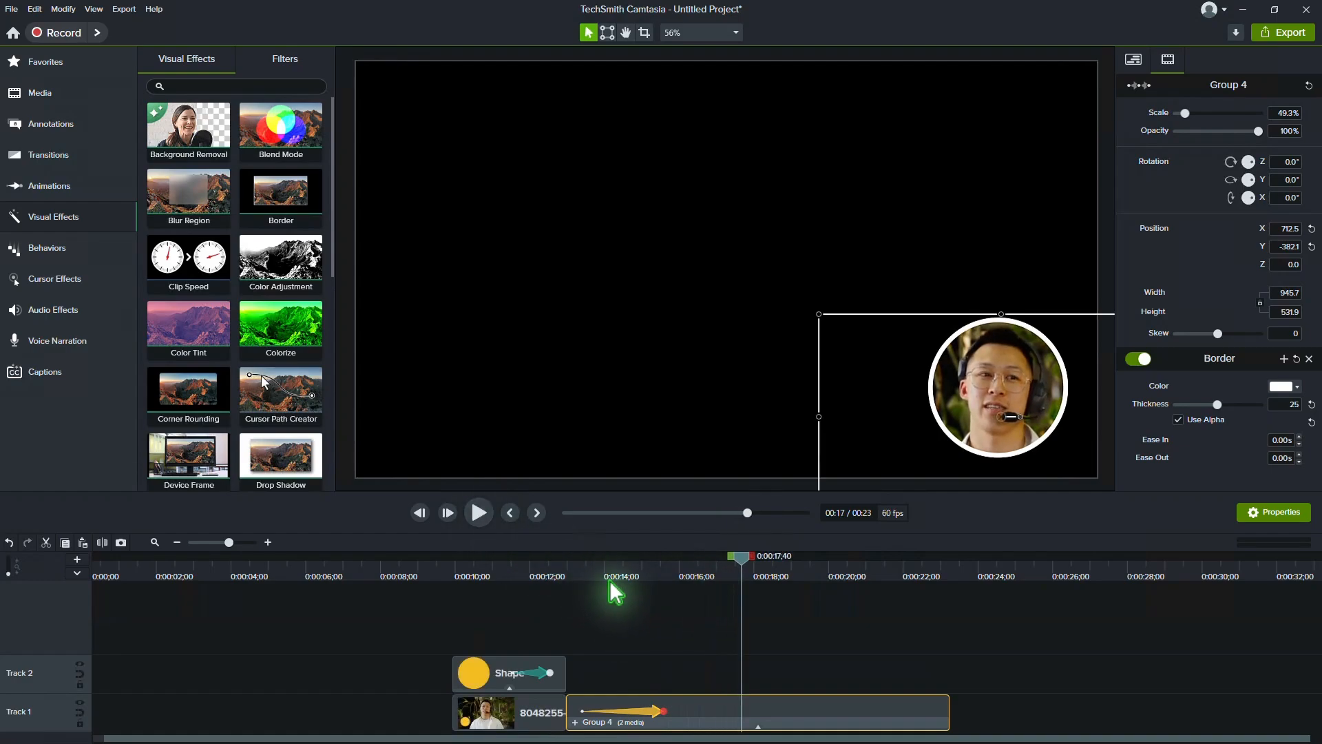
# Step: Set the group's border thickness to 0 at the start of its animation and scrub through the result
pyautogui.click(573, 576)
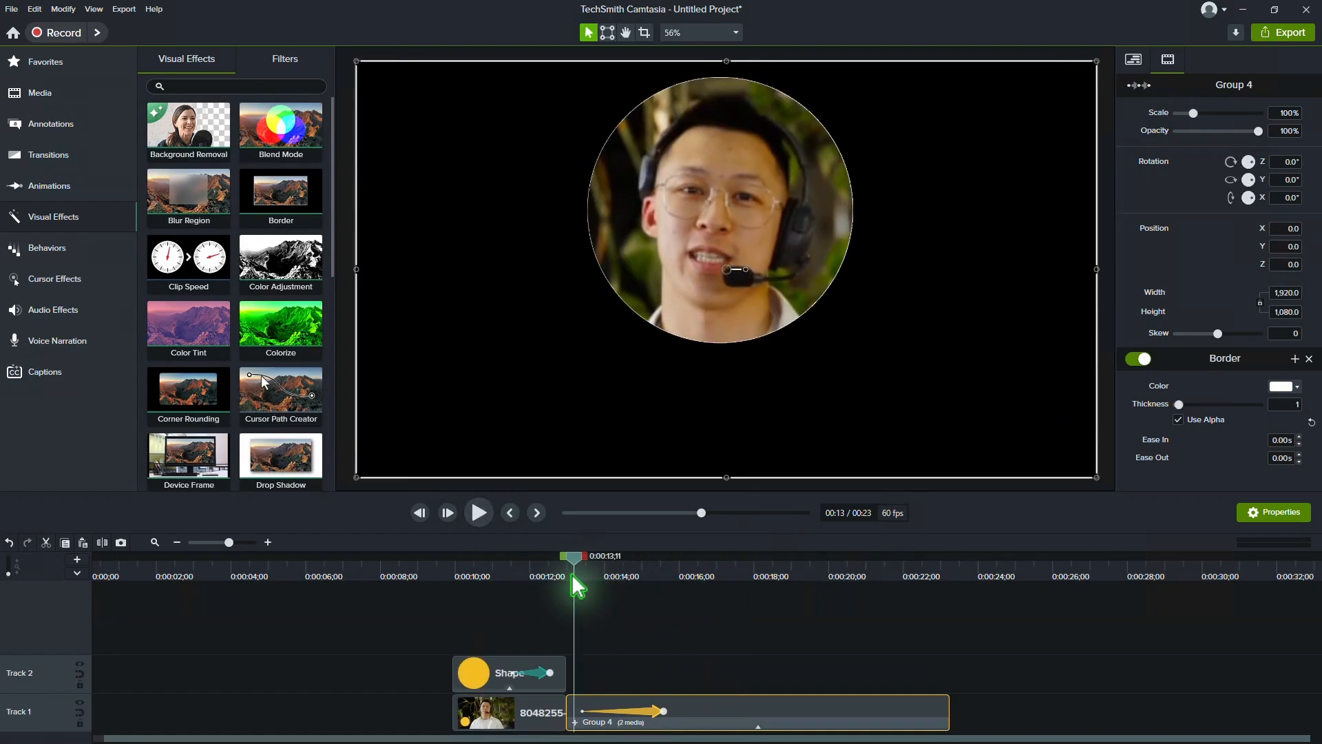
pyautogui.moveTo(572, 576); pyautogui.dragTo(571, 575)
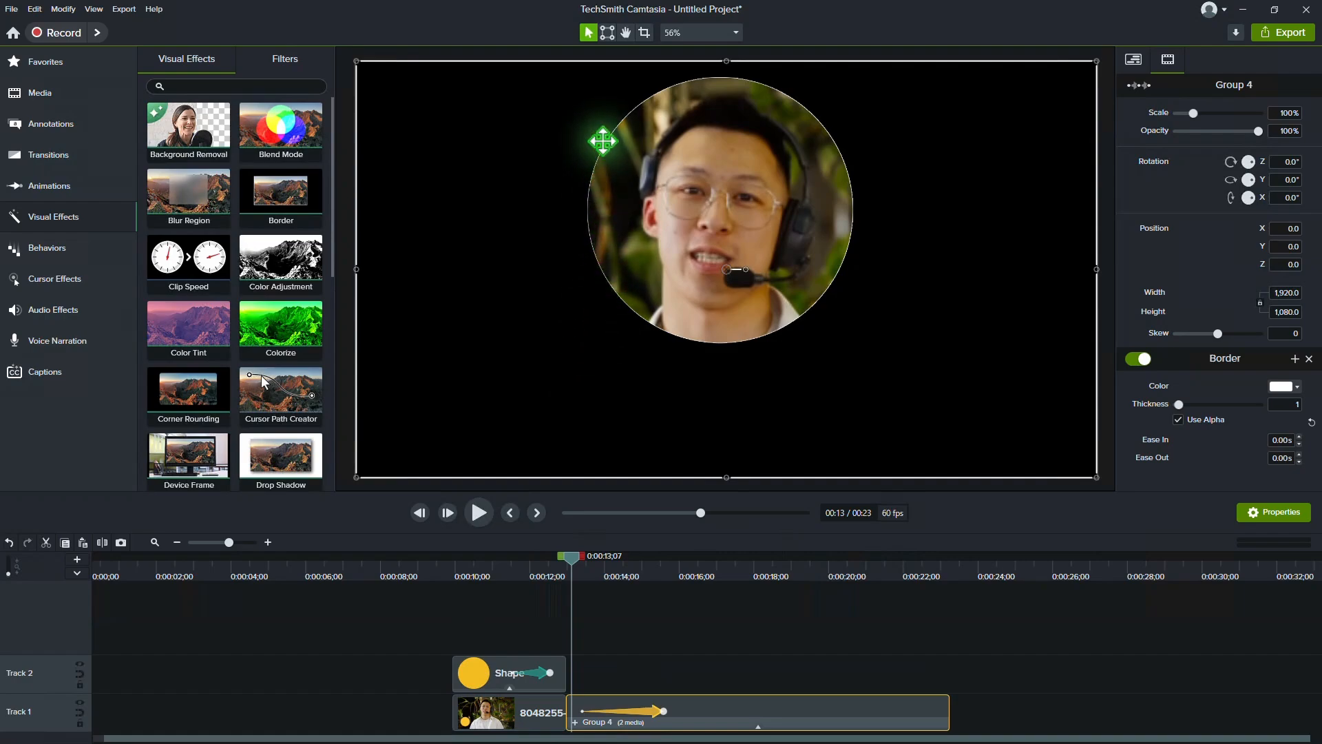
pyautogui.click(584, 711)
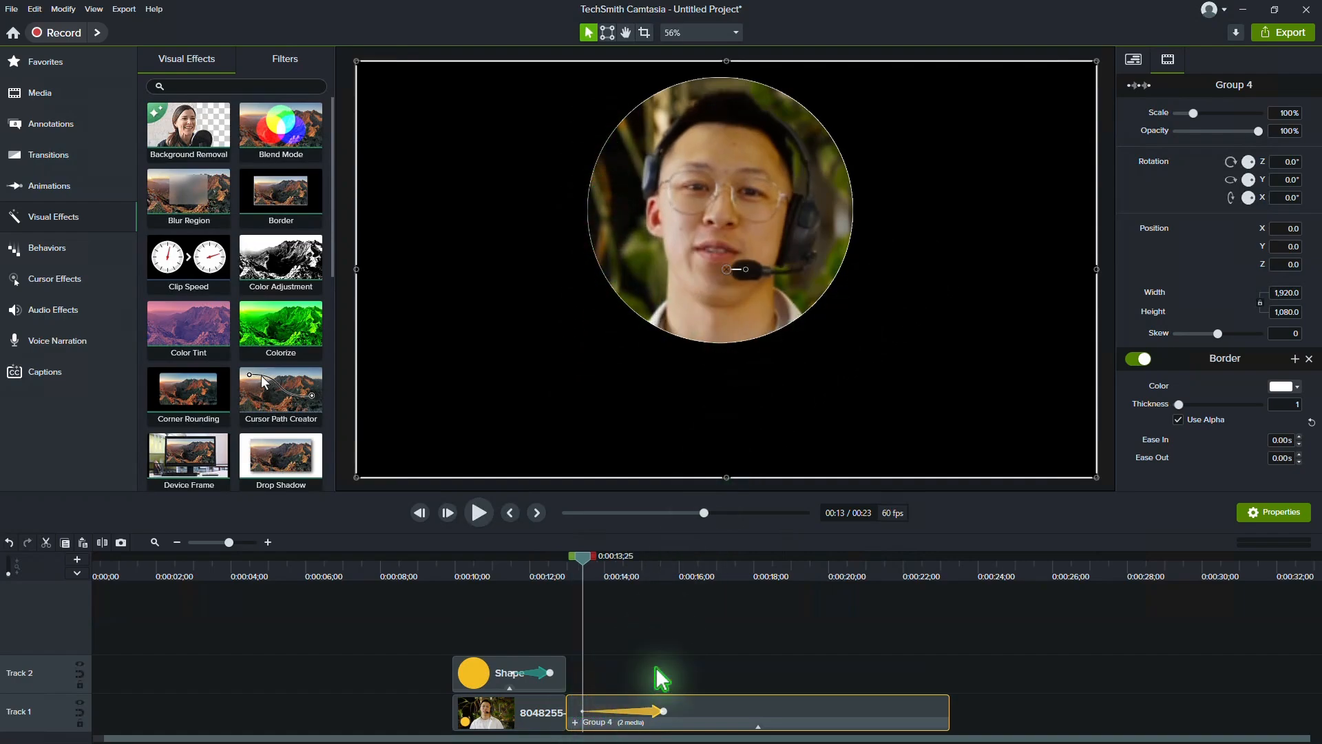
pyautogui.moveTo(1179, 404); pyautogui.dragTo(1160, 406)
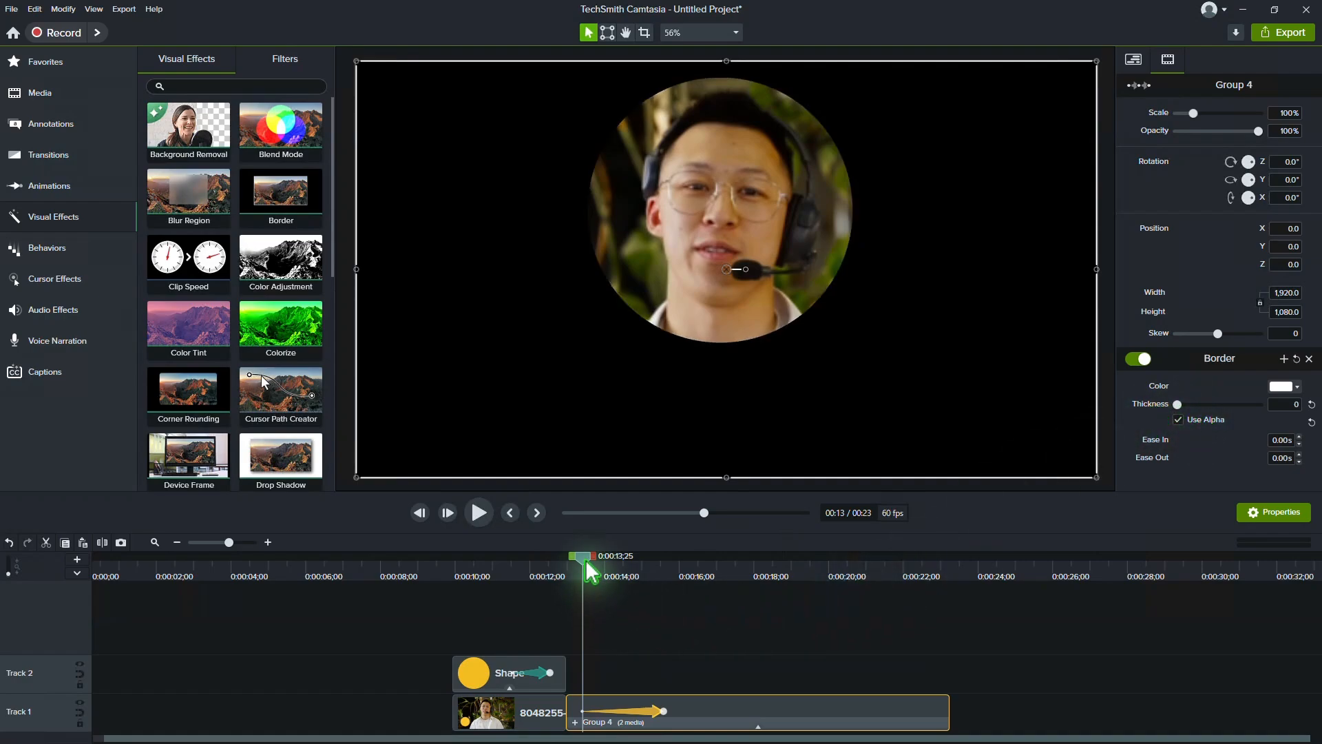
pyautogui.moveTo(586, 564); pyautogui.dragTo(684, 563)
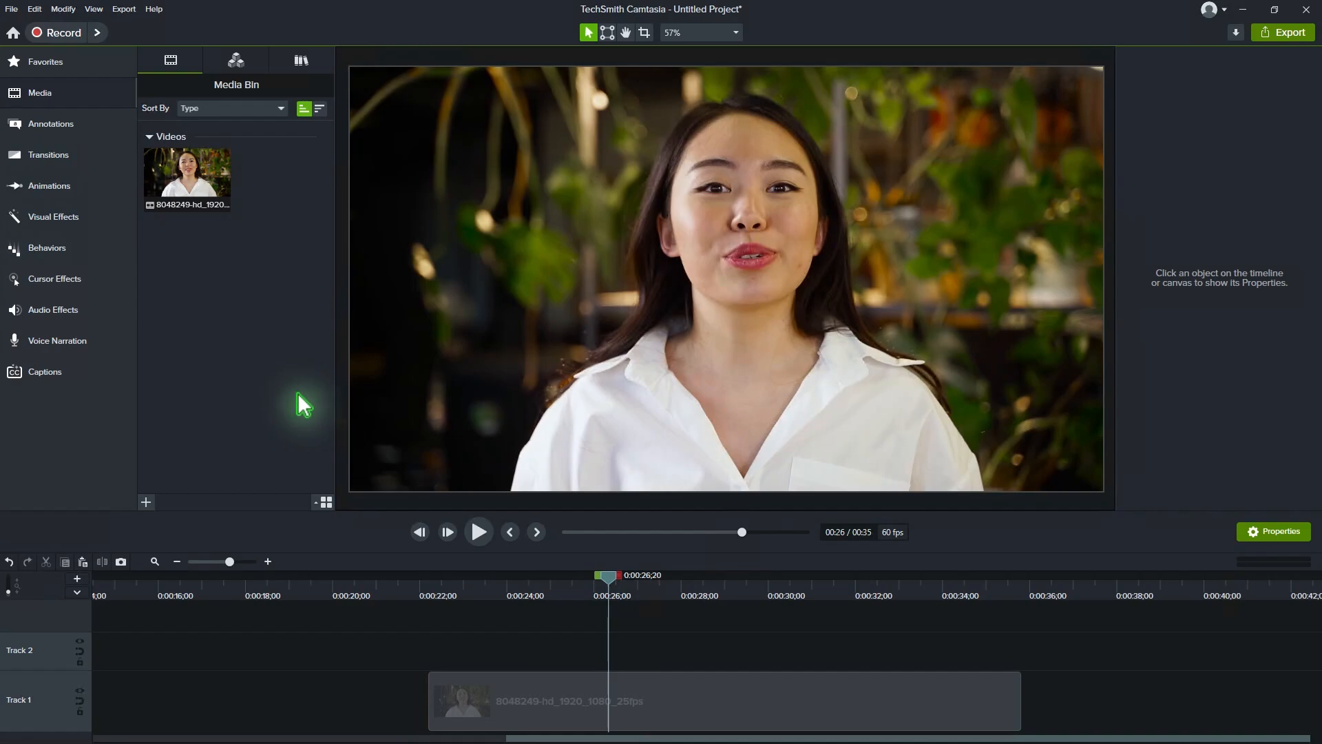
# Step: Add a black rectangle outline shape at 0:00:26;20 above the video clip and set its width and height to 800
pyautogui.click(62, 126)
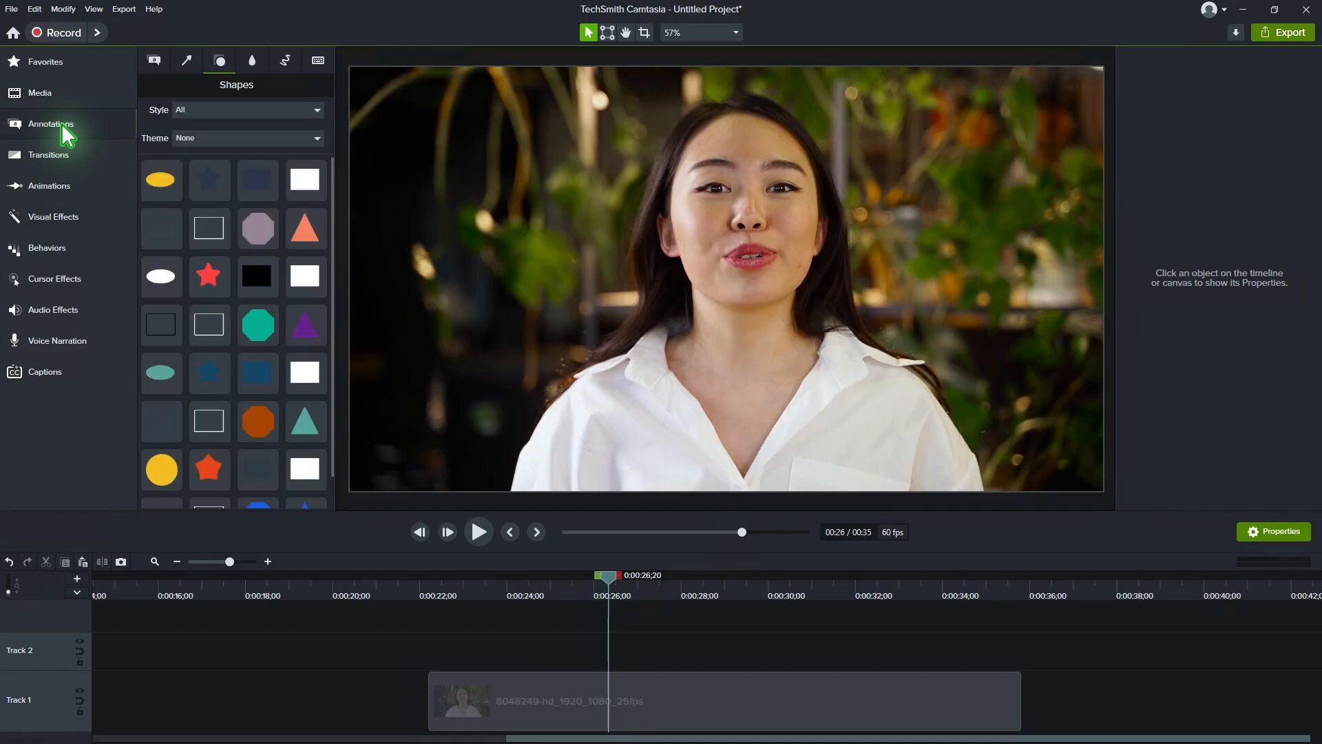
pyautogui.doubleClick(169, 333)
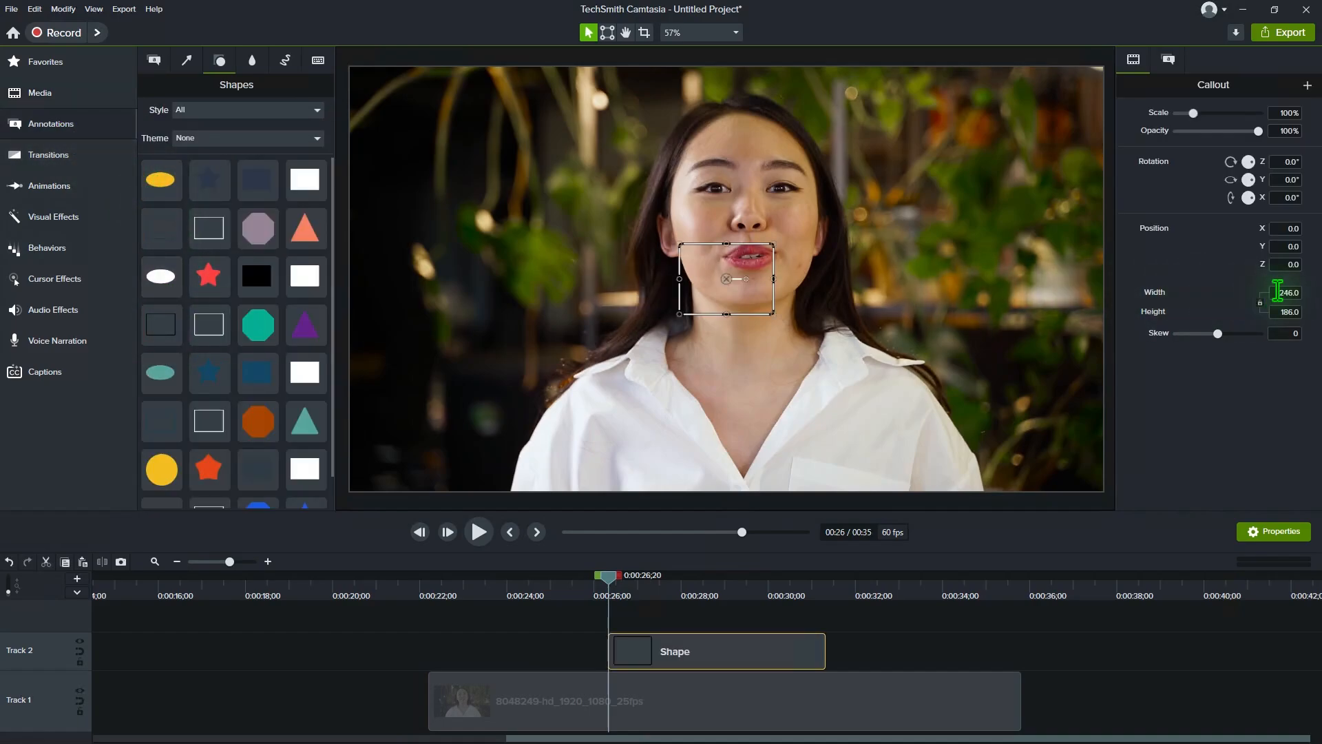
pyautogui.write('800')
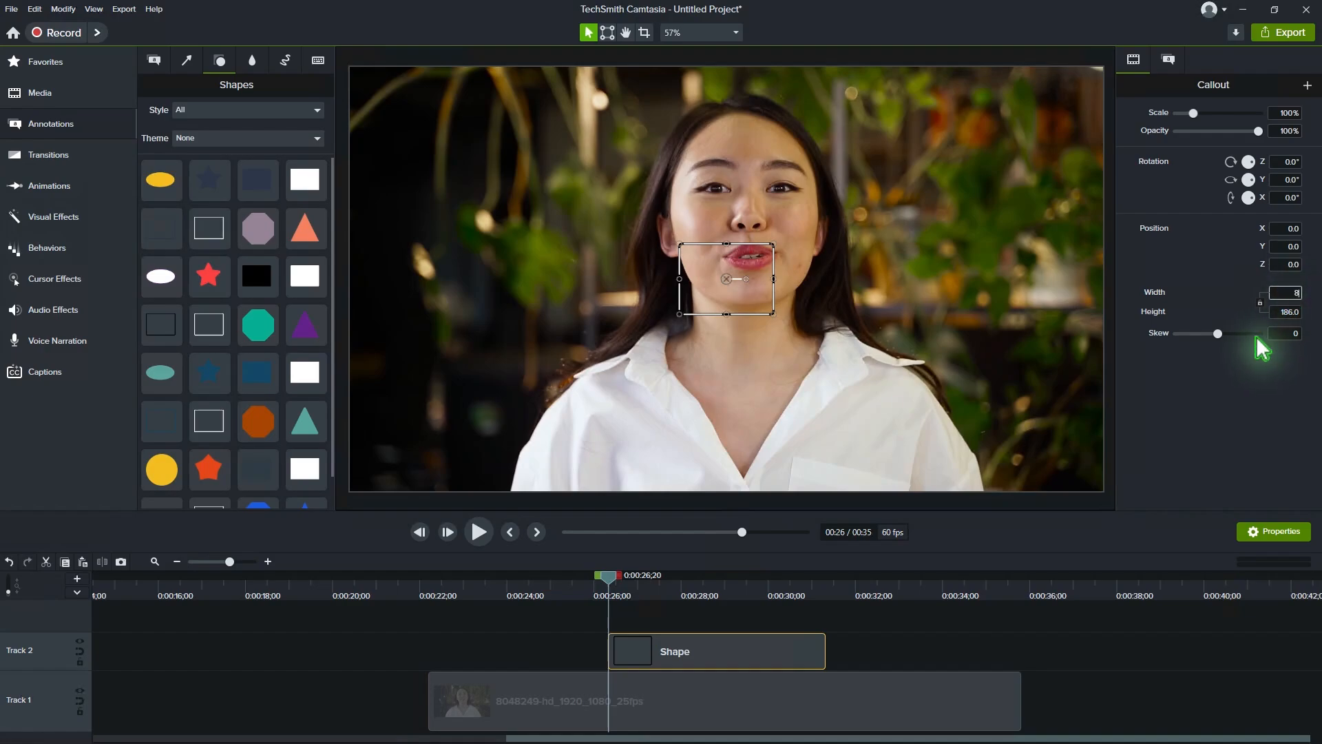
pyautogui.press('Tab')
pyautogui.write('80')
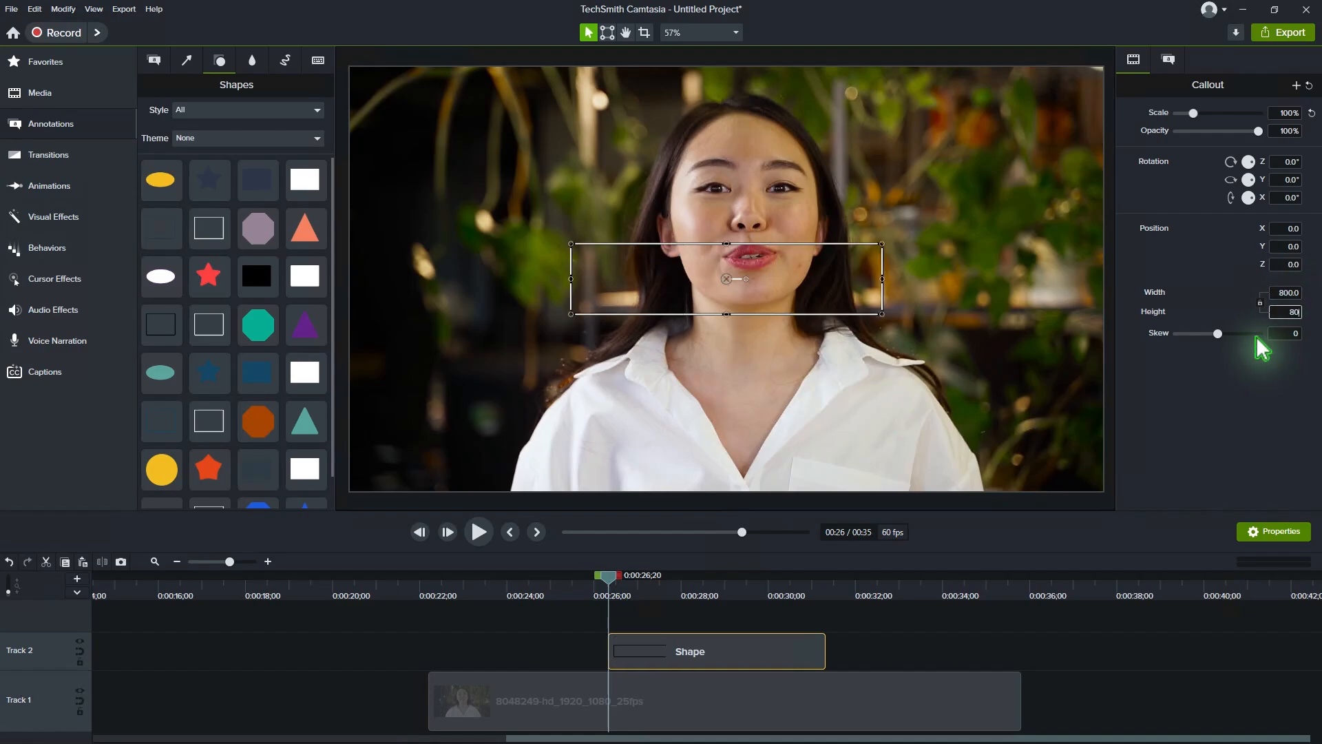
pyautogui.write('0')
pyautogui.press('Return')
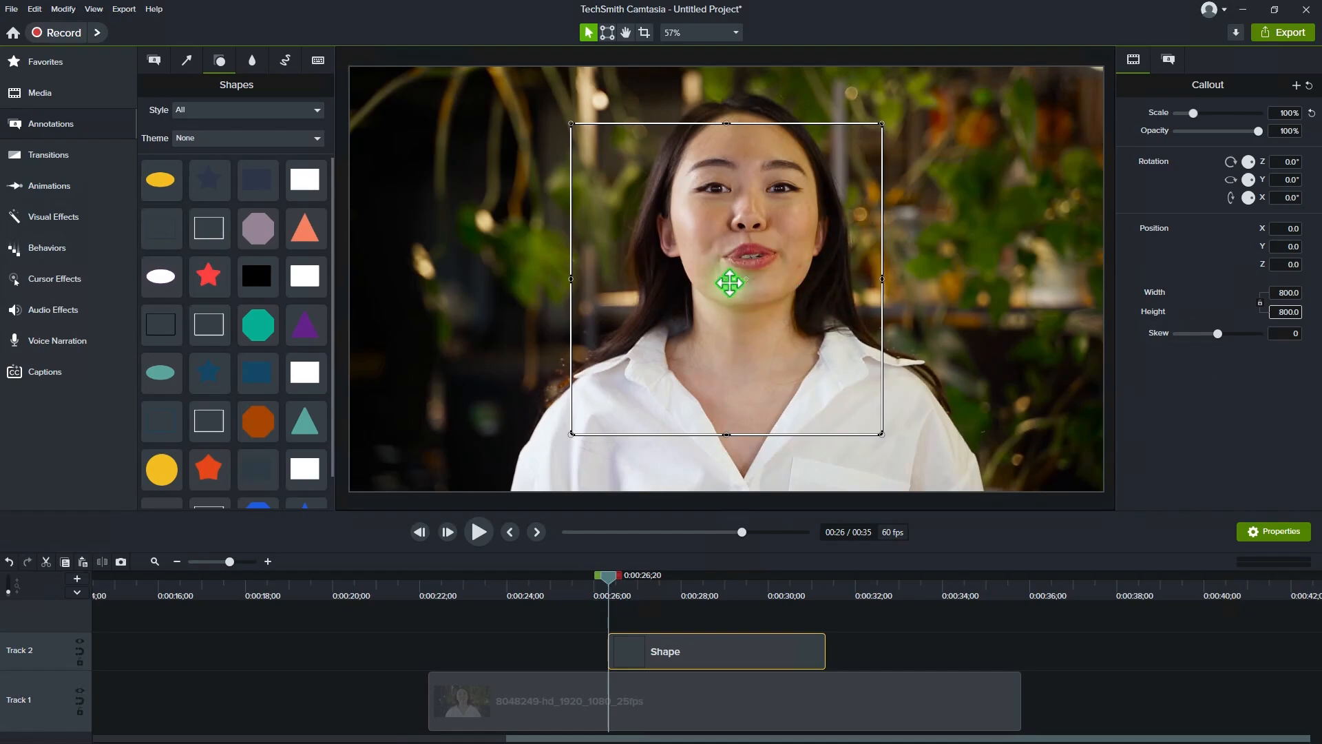
# Step: Position the square guide around the speaker's face at about X 52.6, Y 126.0, with canvas snapping disabled
pyautogui.moveTo(727, 269); pyautogui.dragTo(742, 238)
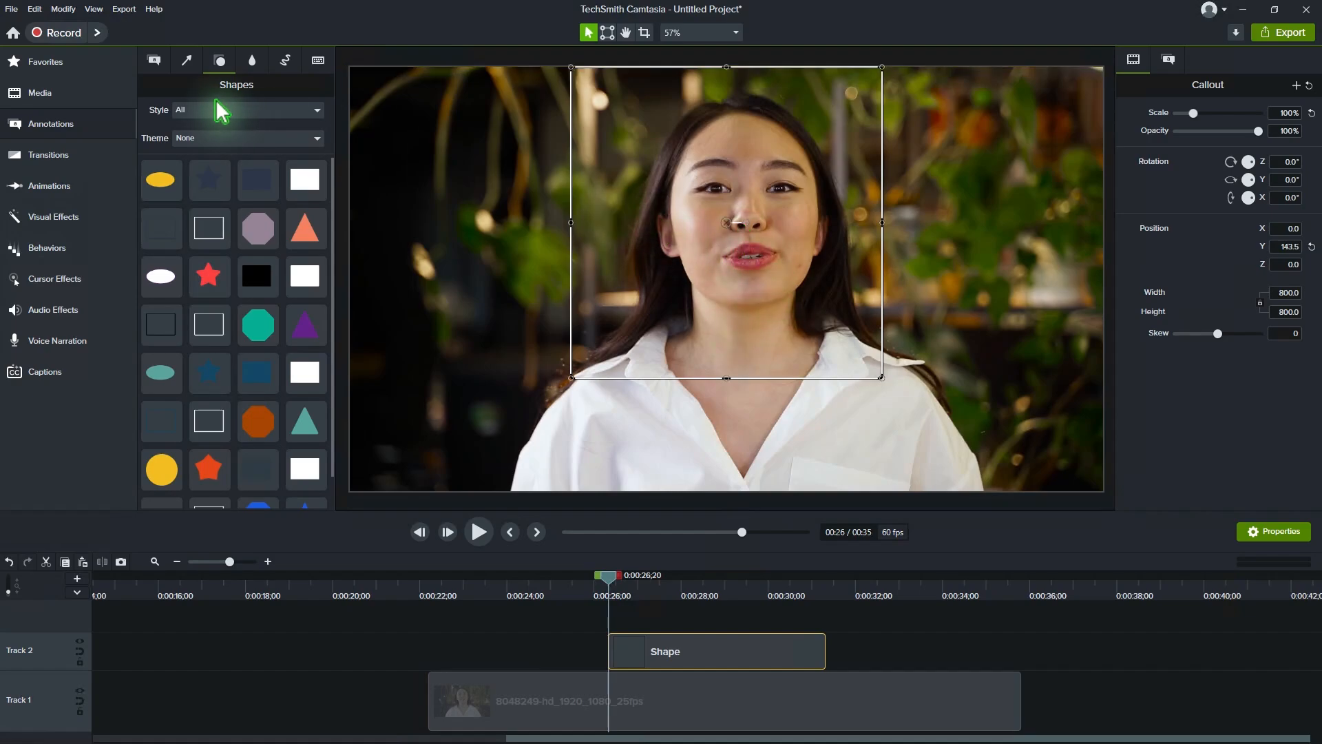
pyautogui.click(94, 9)
pyautogui.click(131, 160)
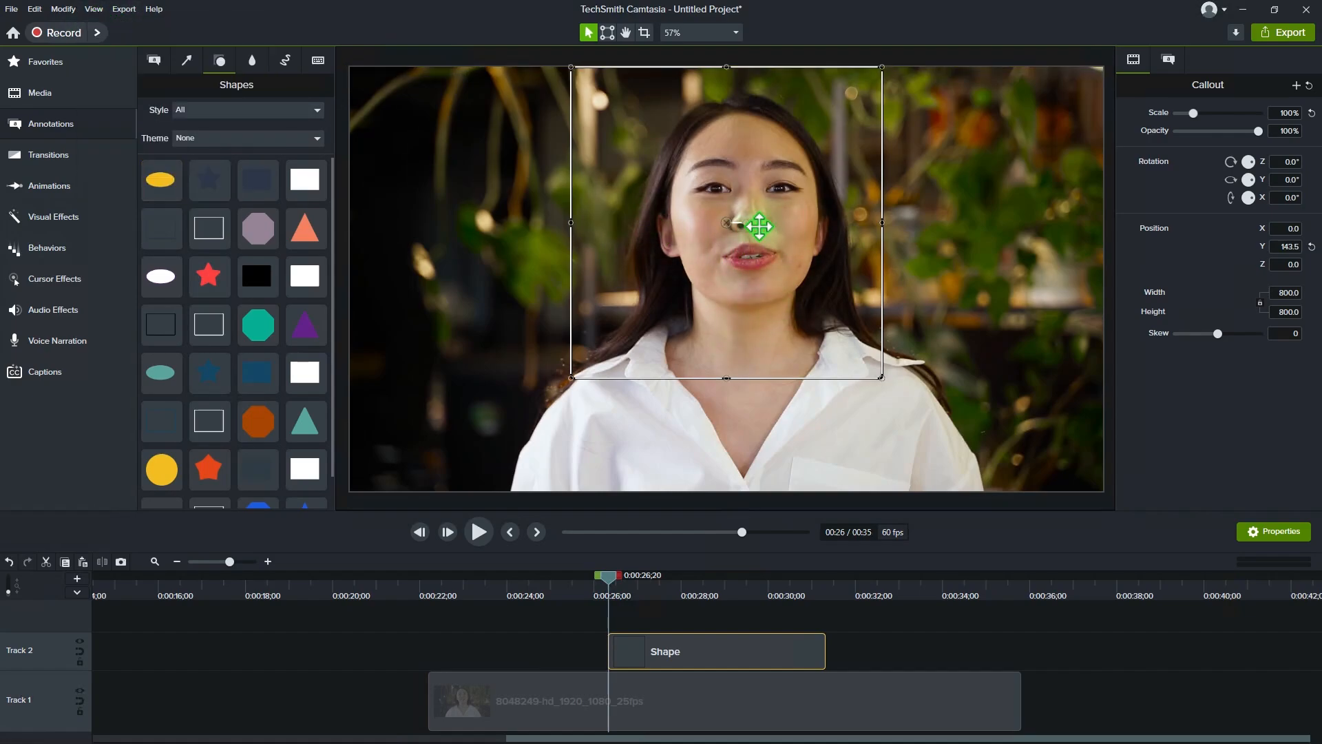
pyautogui.moveTo(727, 223)
pyautogui.mouseDown()
pyautogui.moveTo(740, 251)
pyautogui.moveTo(747, 229)
pyautogui.mouseUp()
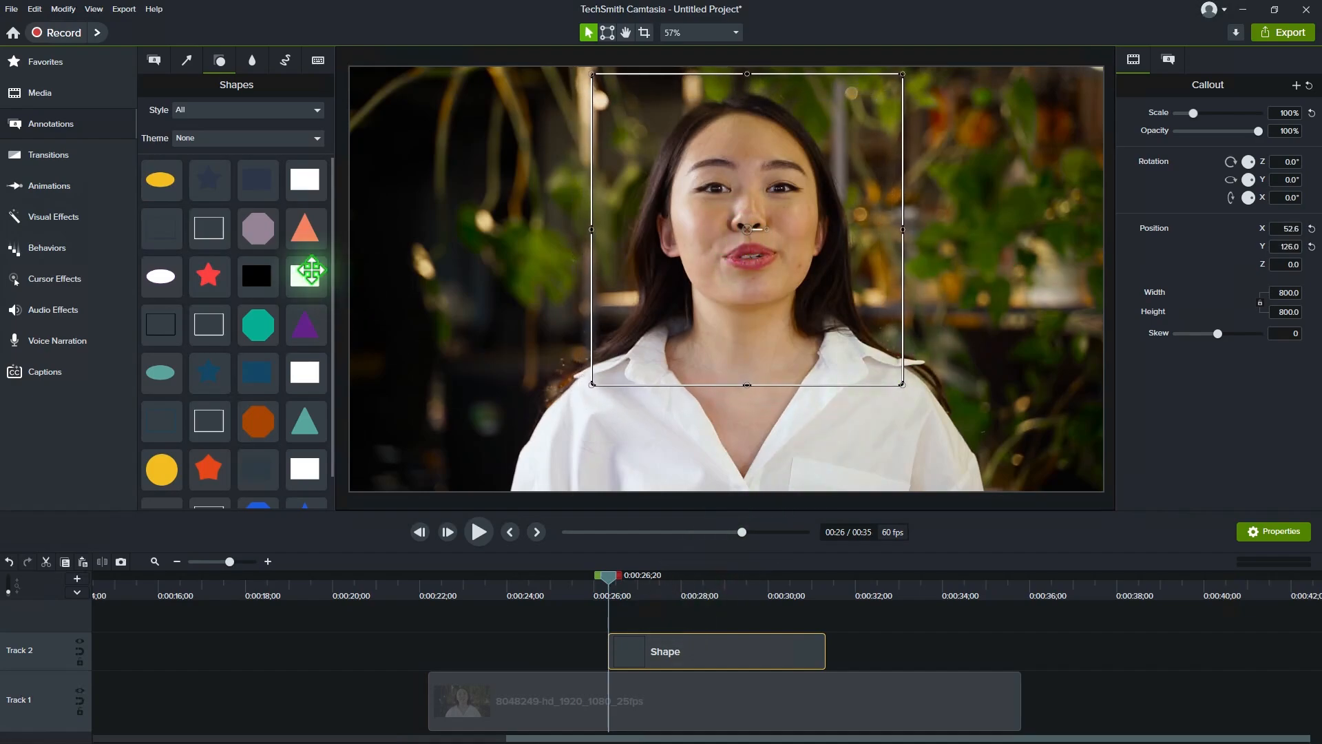
# Step: Add a Custom animation to the video clip on Track 1 and go to its end at 0:00:27;21
pyautogui.click(79, 185)
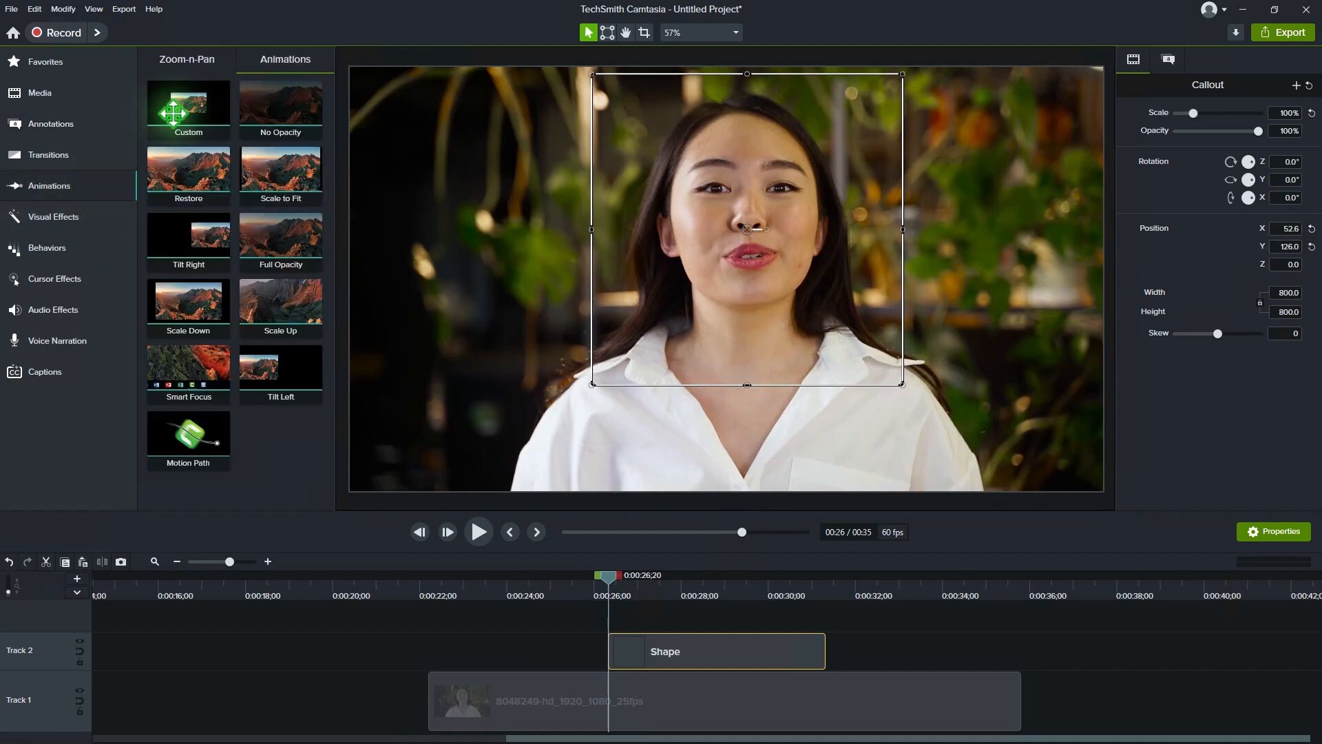
pyautogui.moveTo(539, 465); pyautogui.dragTo(654, 703)
pyautogui.click(656, 702)
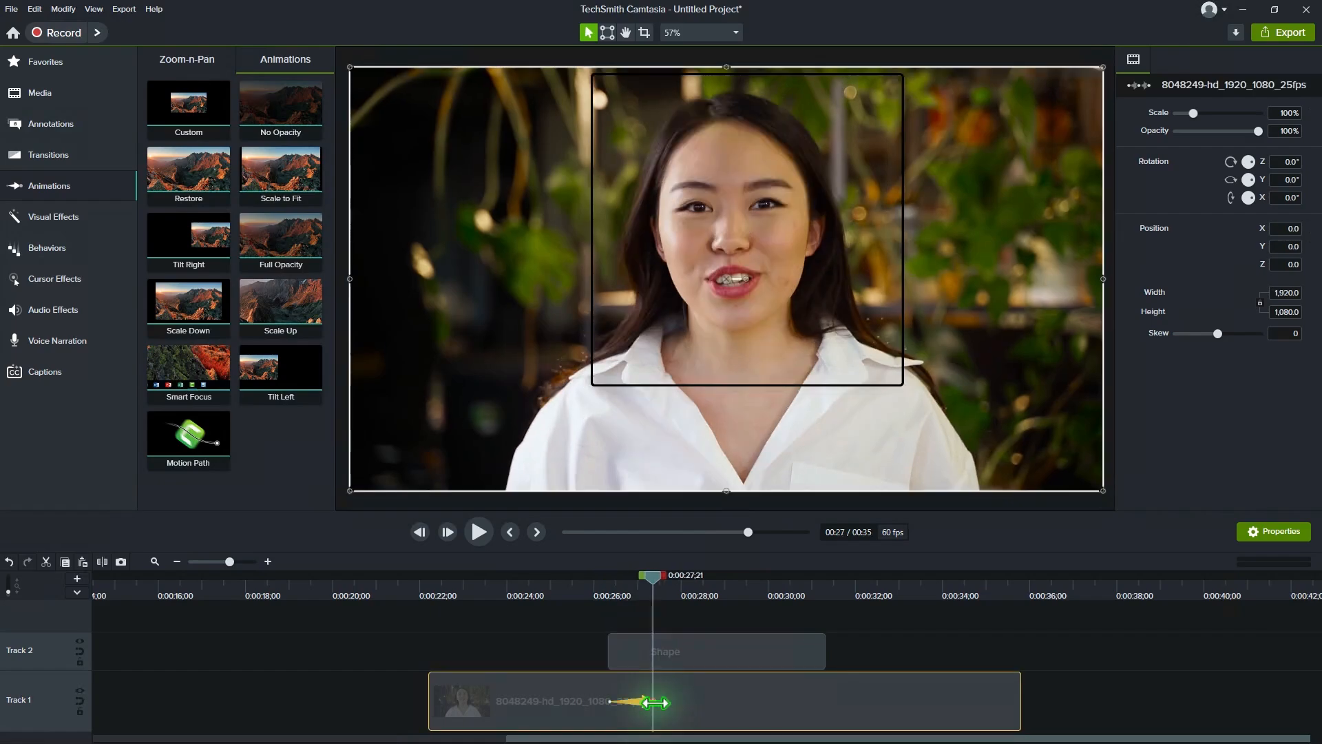
# Step: With canvas snapping enabled, crop the clip's animation end to the guide, about 793 by 793, and center it at X -52.6, Y -126.0
pyautogui.click(644, 33)
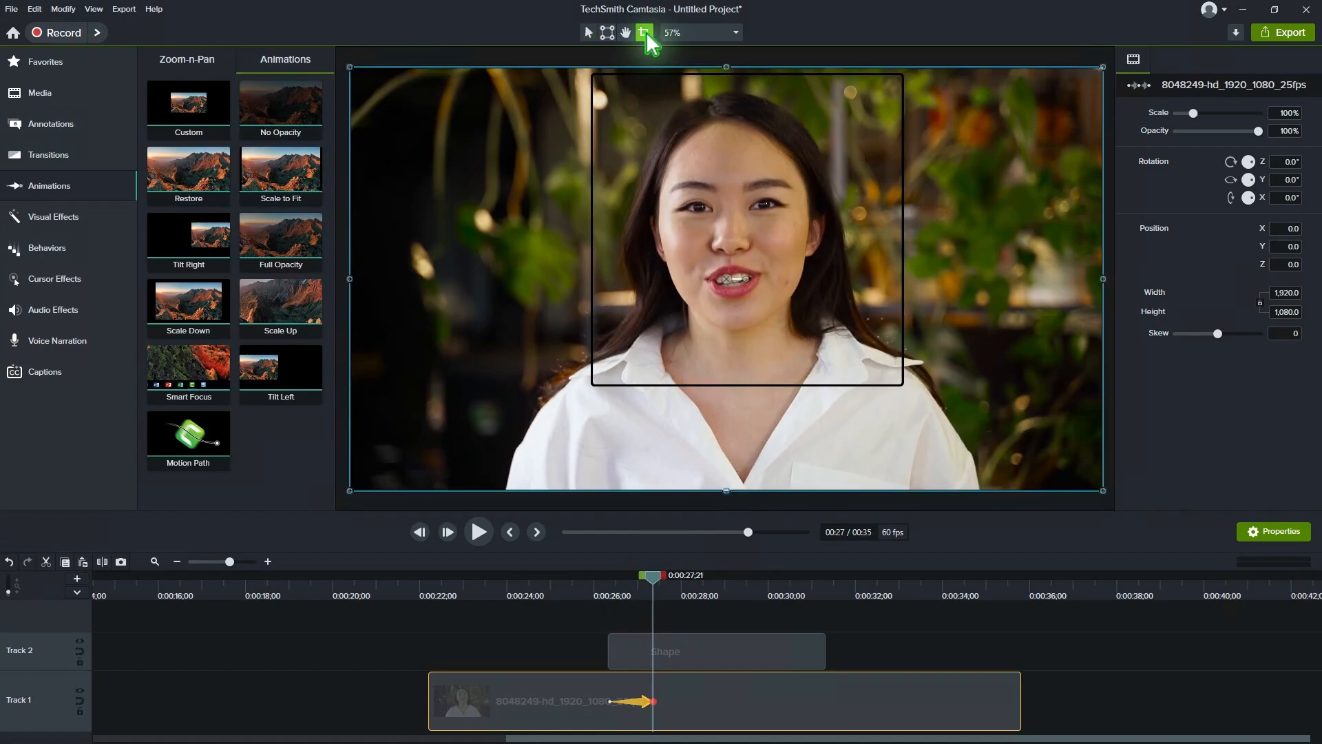
pyautogui.moveTo(726, 67); pyautogui.dragTo(726, 95)
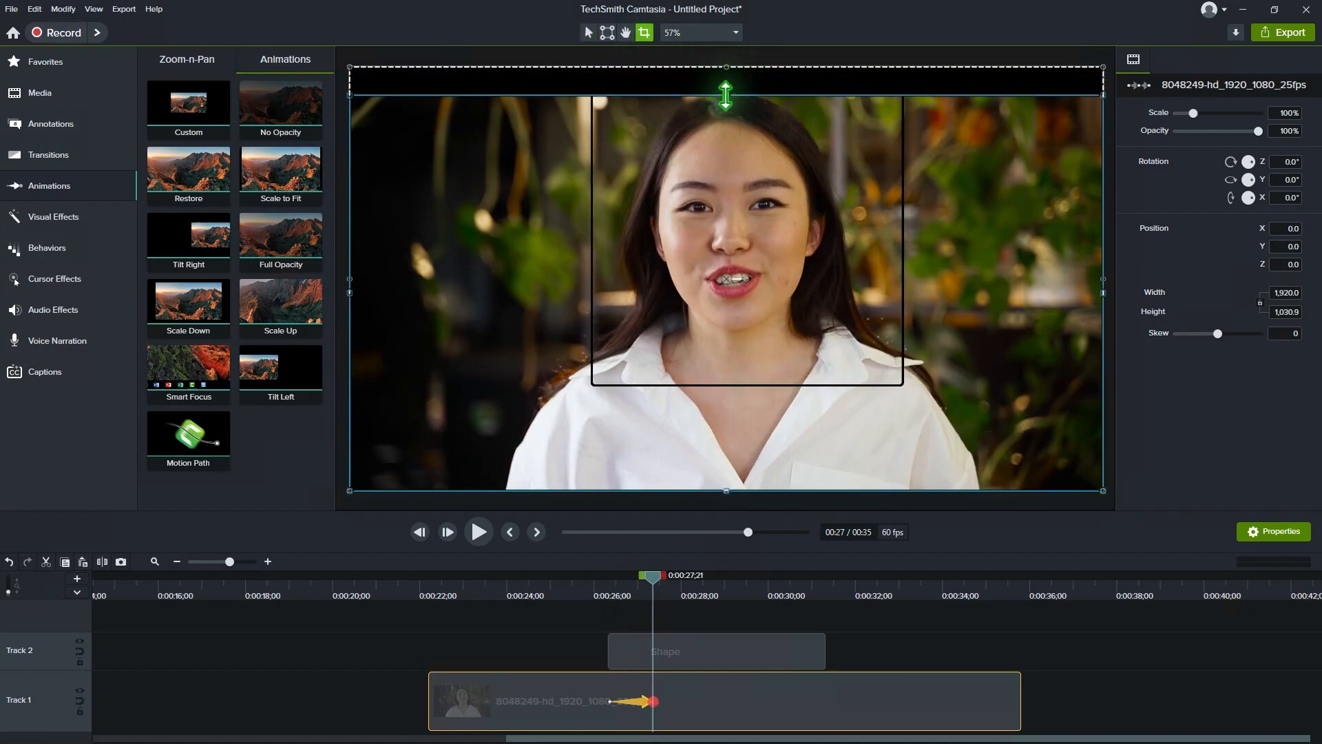
pyautogui.click(93, 9)
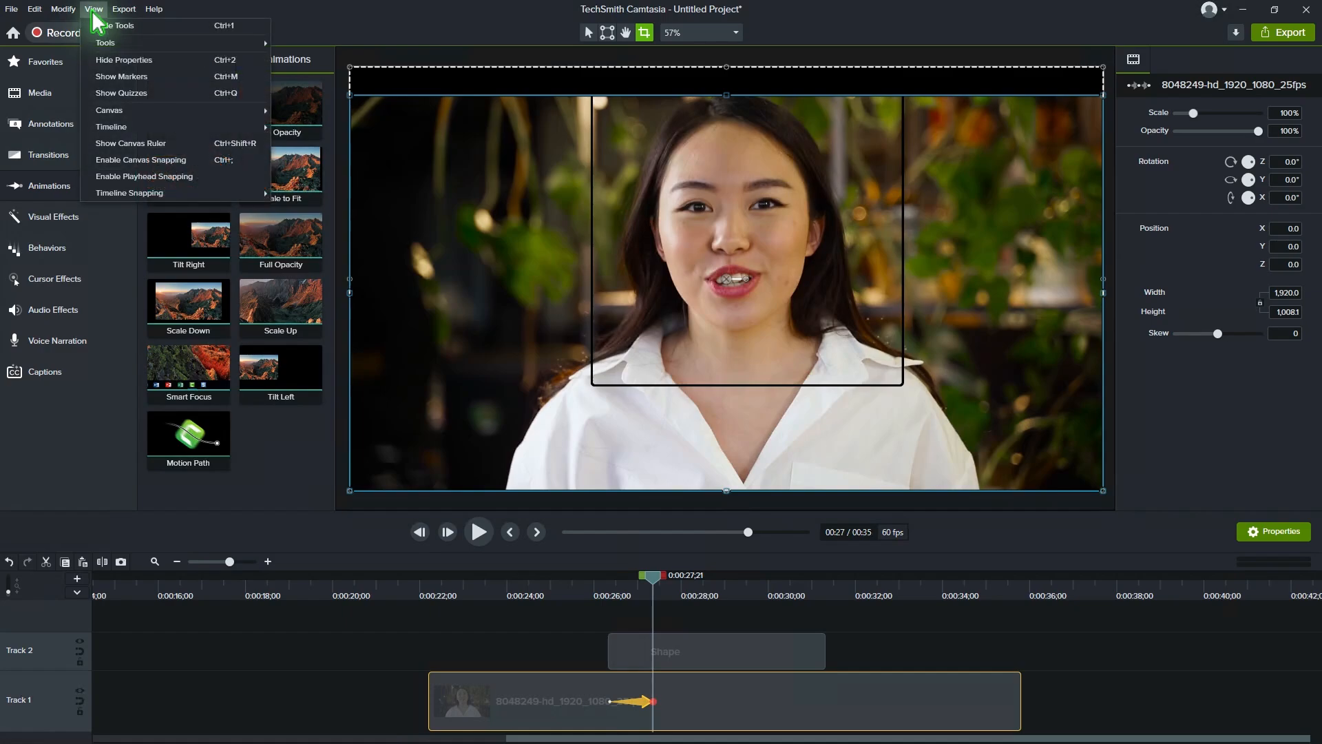
pyautogui.click(141, 160)
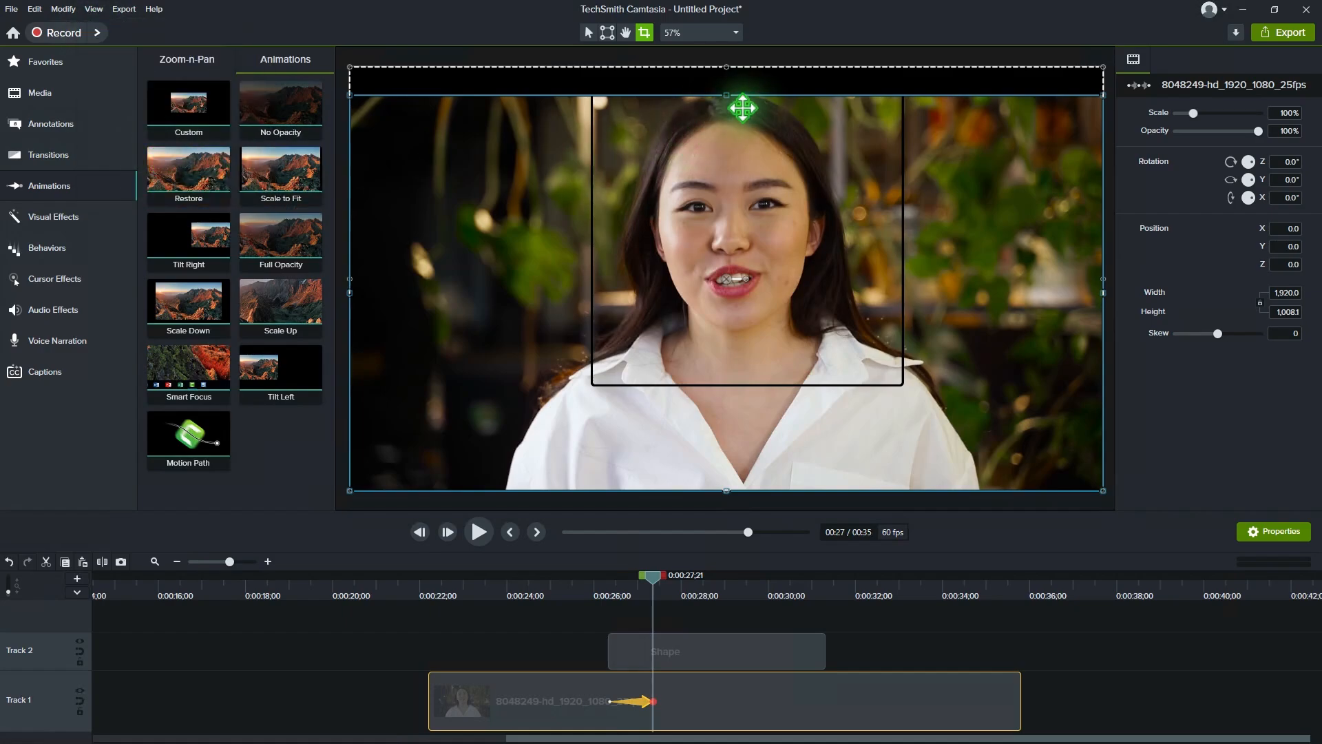
pyautogui.moveTo(725, 97); pyautogui.dragTo(723, 73)
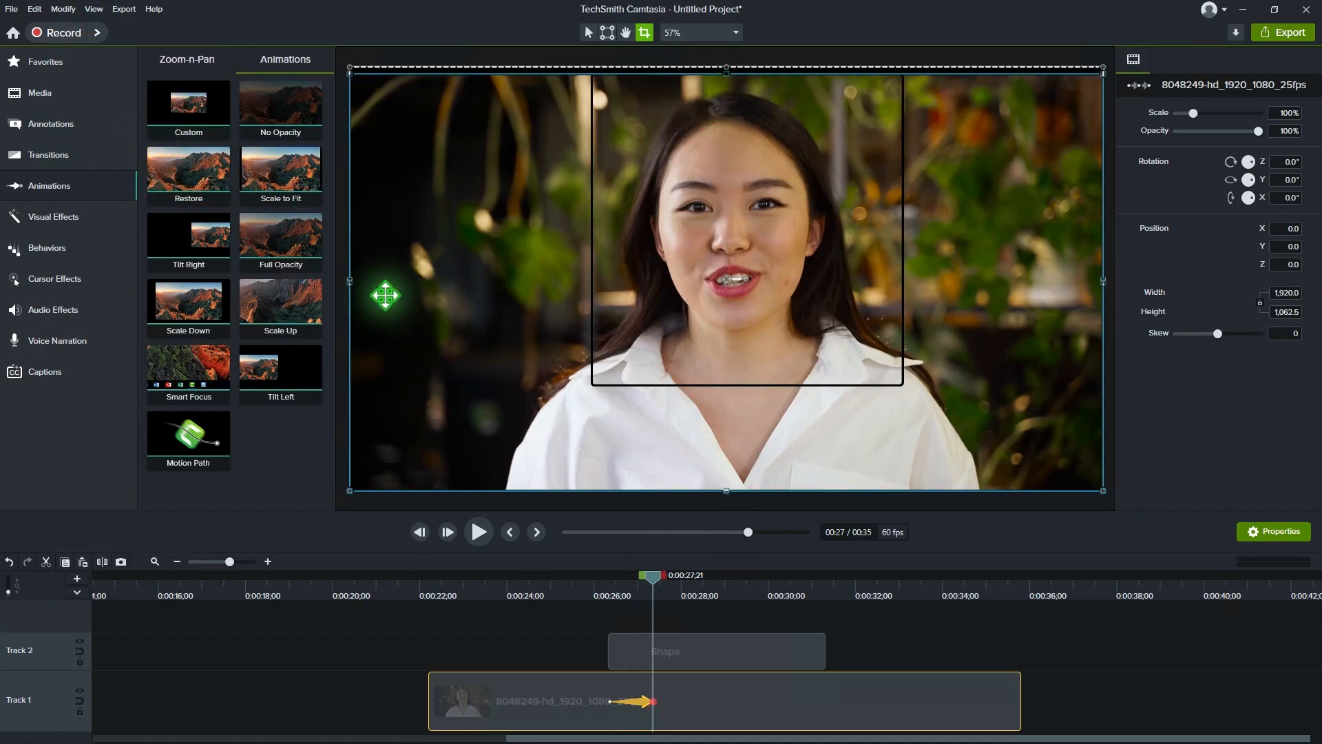
pyautogui.moveTo(350, 281); pyautogui.dragTo(595, 281)
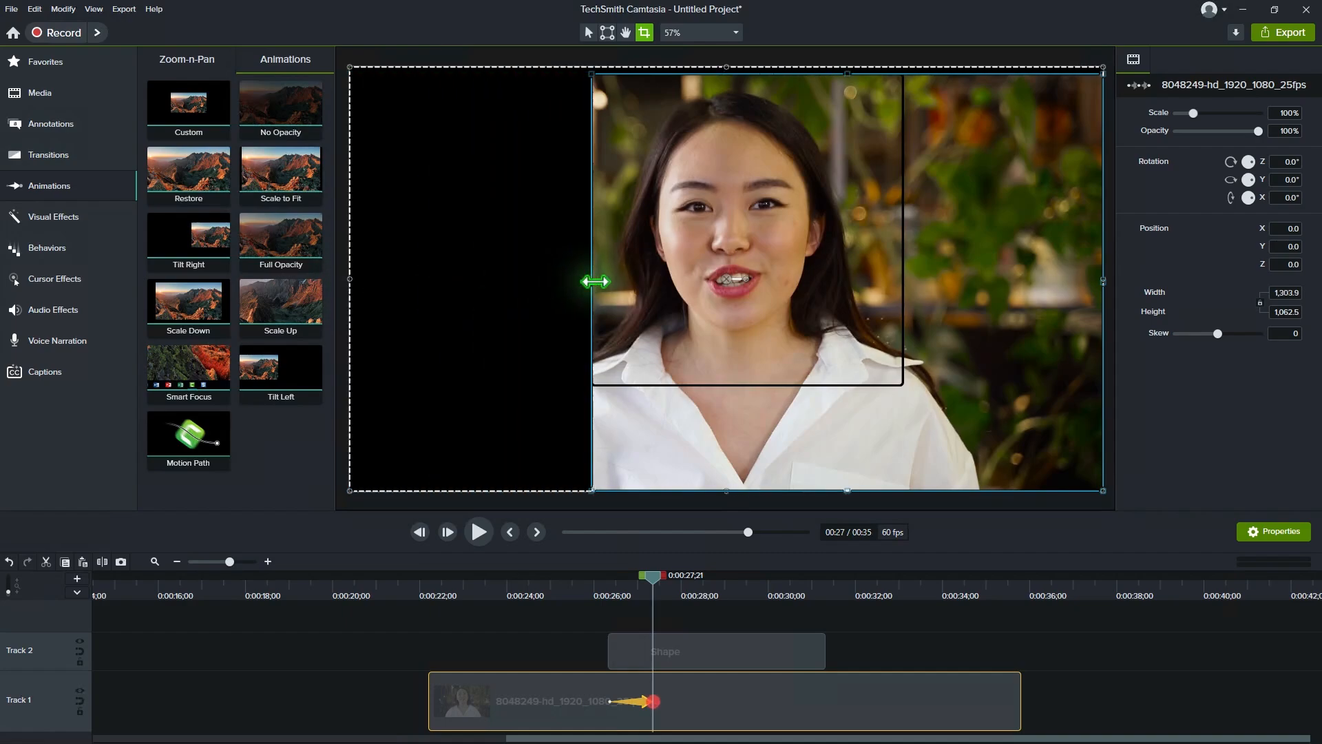
pyautogui.moveTo(848, 490); pyautogui.dragTo(847, 384)
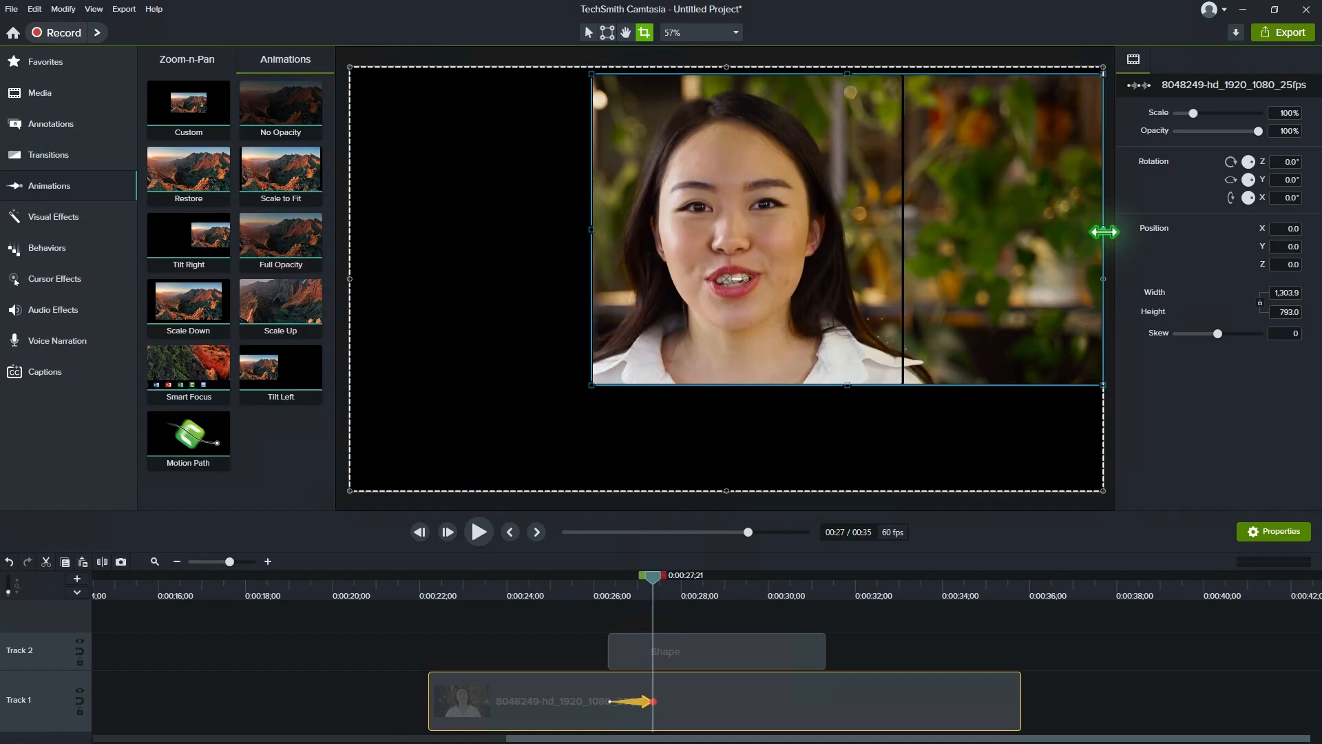
pyautogui.moveTo(1104, 232); pyautogui.dragTo(902, 234)
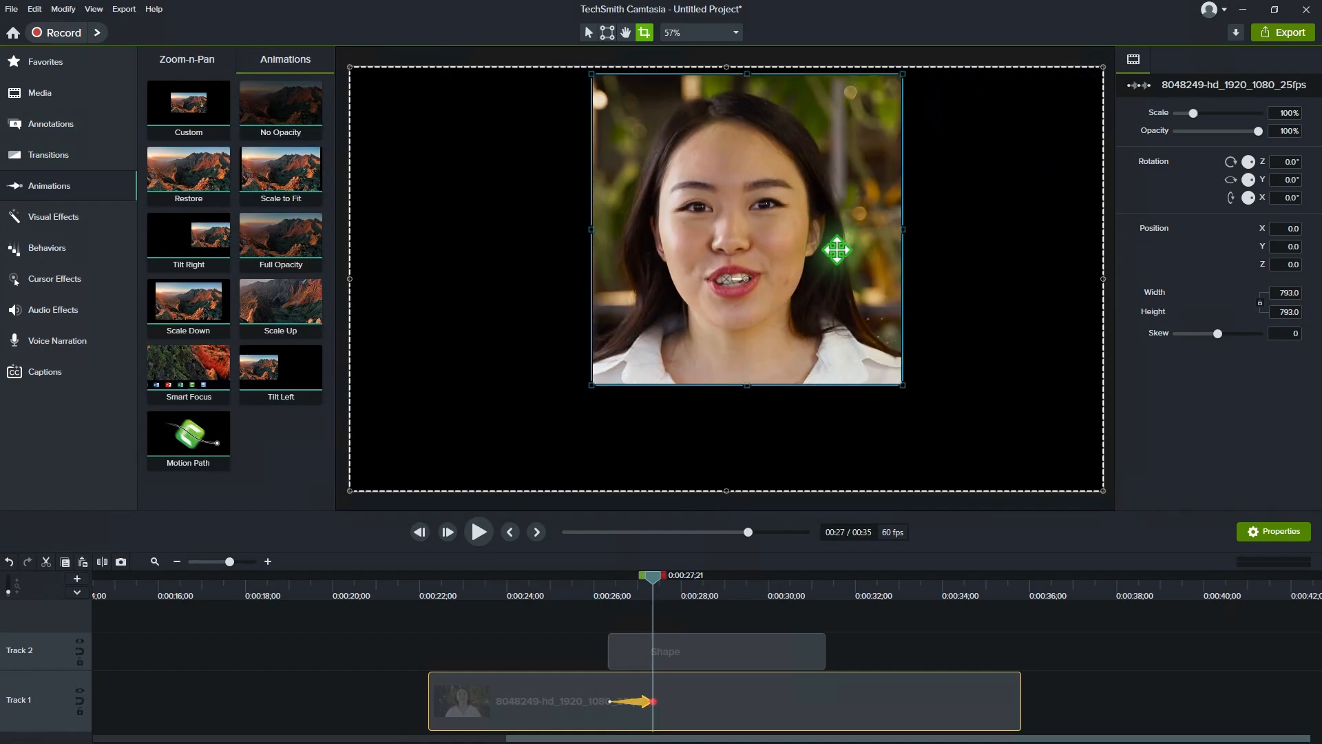
pyautogui.click(589, 31)
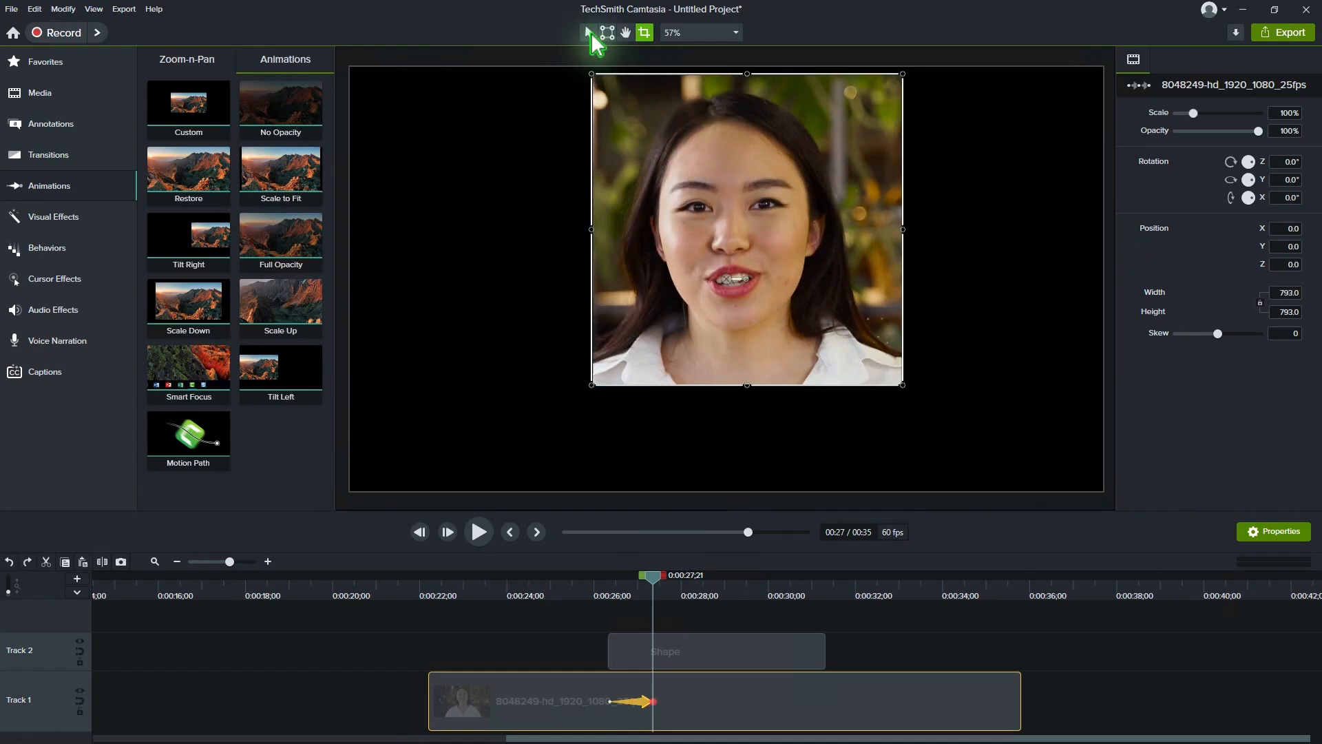
pyautogui.moveTo(719, 285); pyautogui.dragTo(697, 329)
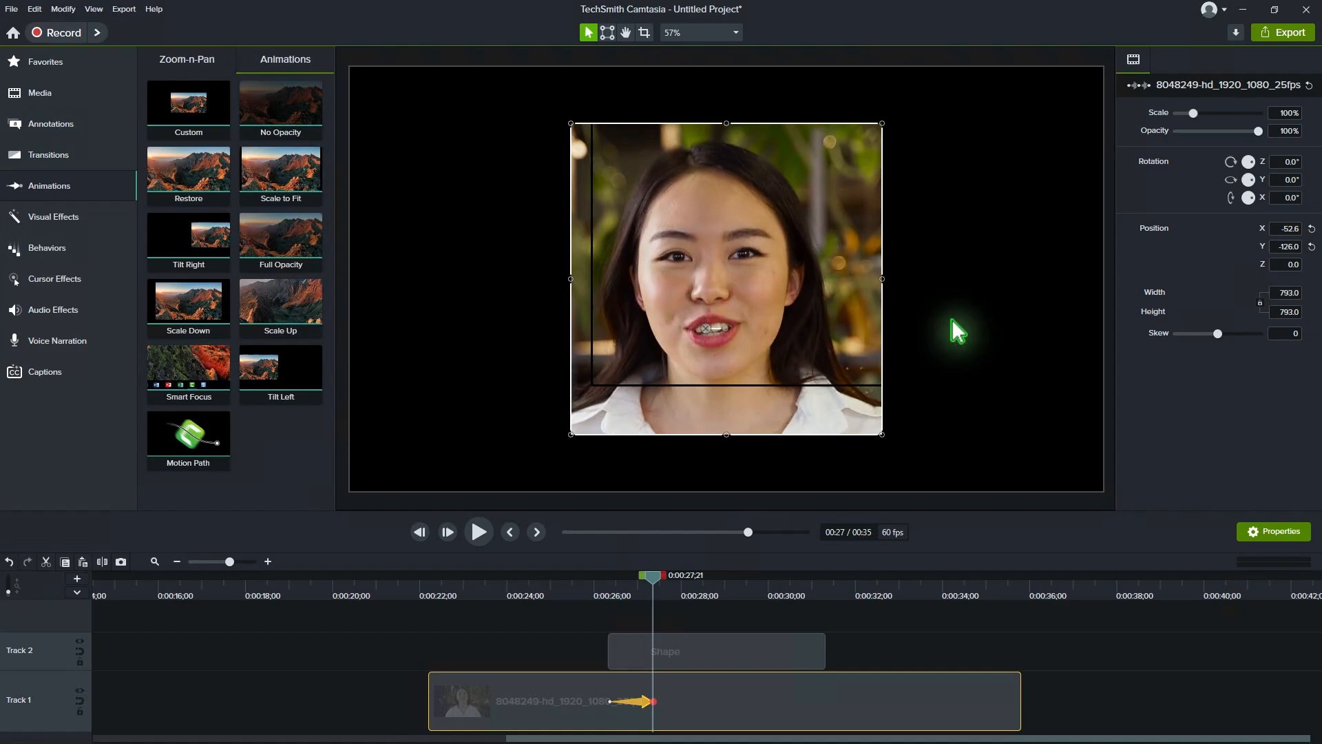
# Step: Delete the square guide shape from Track 2
pyautogui.click(799, 650)
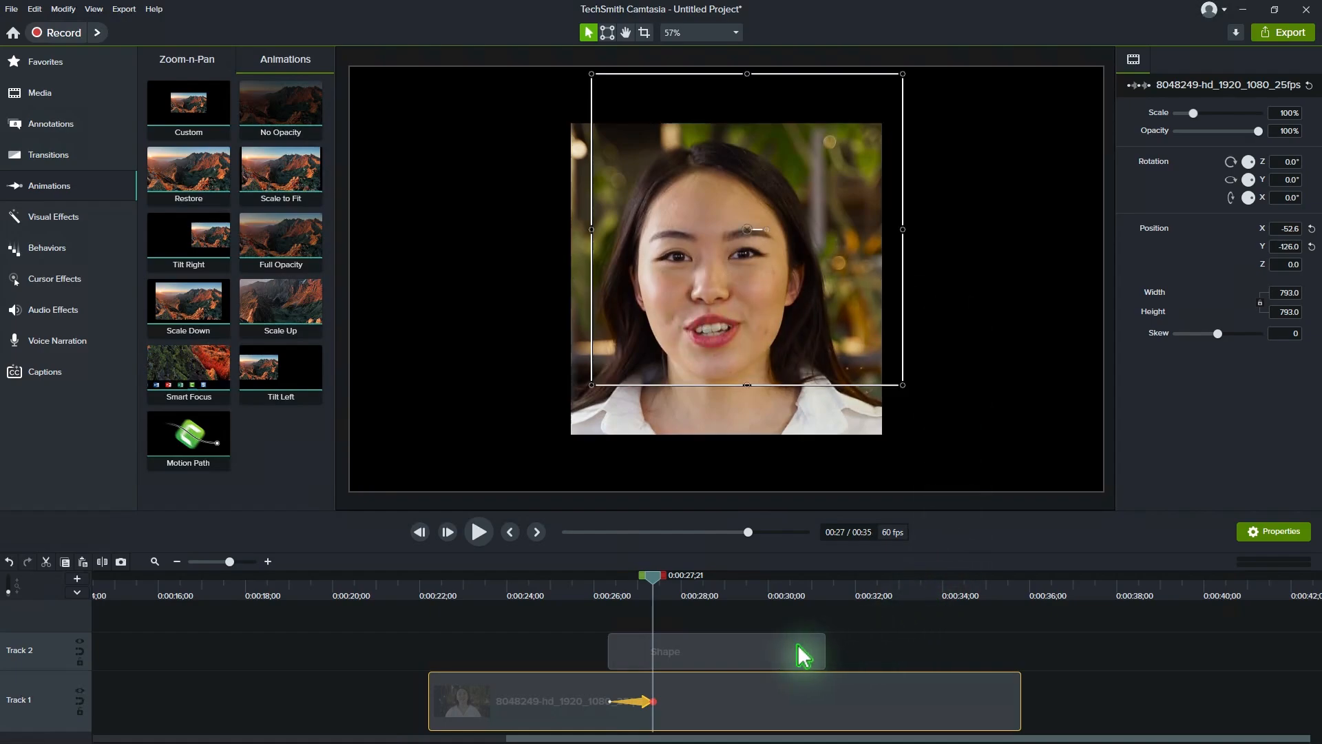
pyautogui.rightClick(727, 645)
pyautogui.click(762, 386)
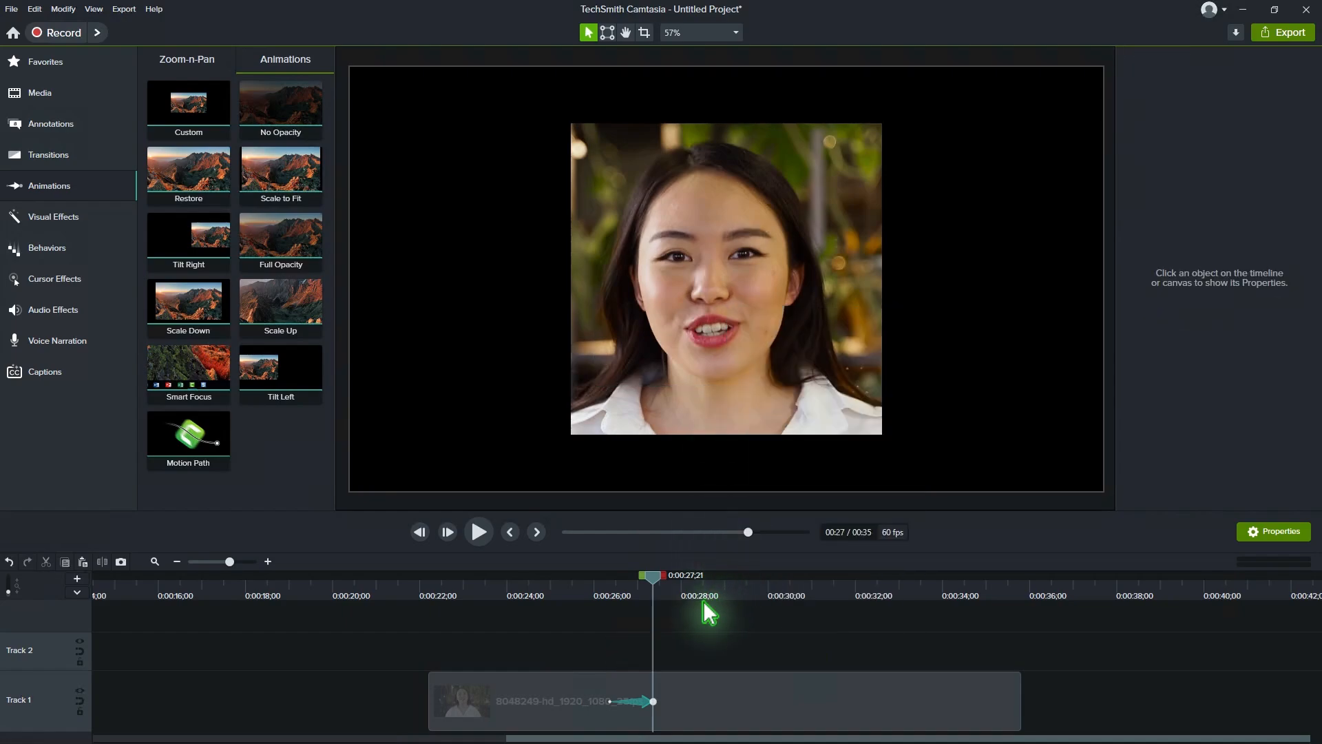
# Step: Apply the Corner Rounding and Border effects to the video clip with its animation's end selected
pyautogui.click(656, 702)
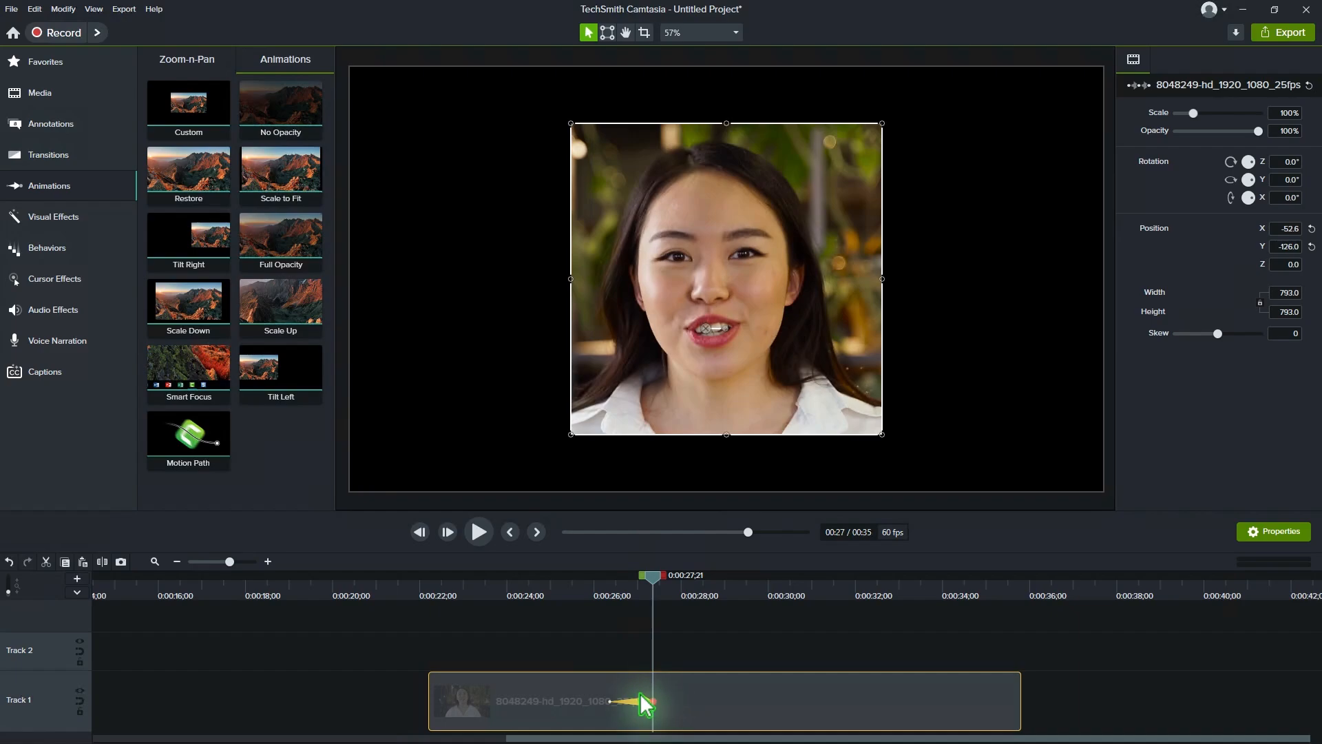
pyautogui.click(76, 219)
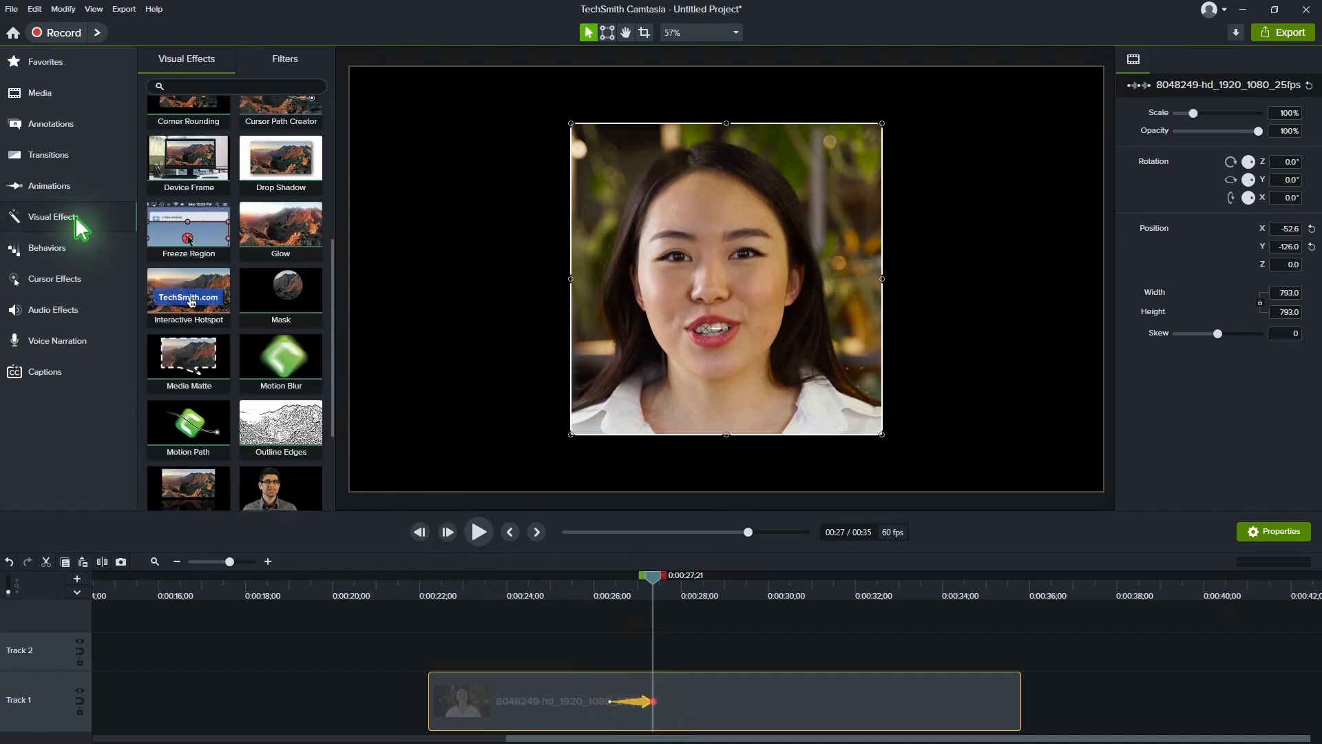
pyautogui.scroll(4, 275, 285)
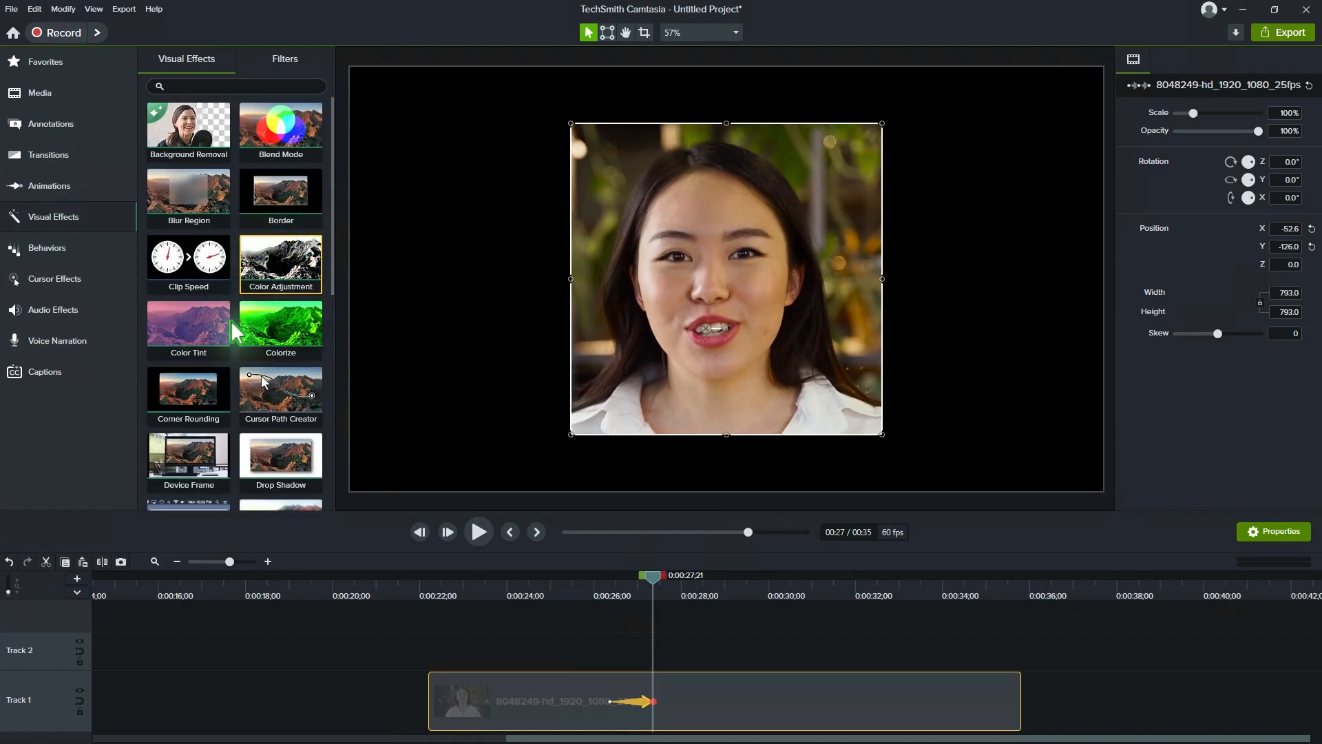
pyautogui.moveTo(188, 394); pyautogui.dragTo(671, 707)
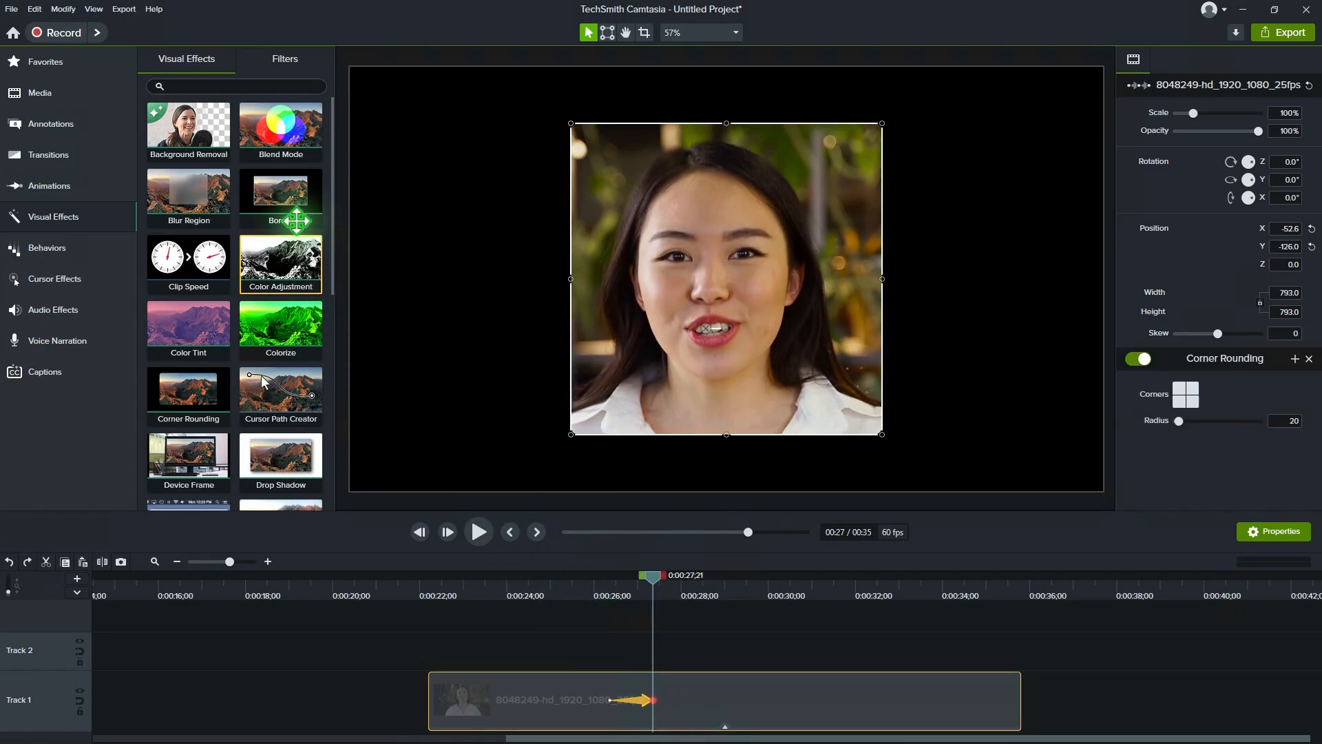
pyautogui.moveTo(287, 216); pyautogui.dragTo(694, 694)
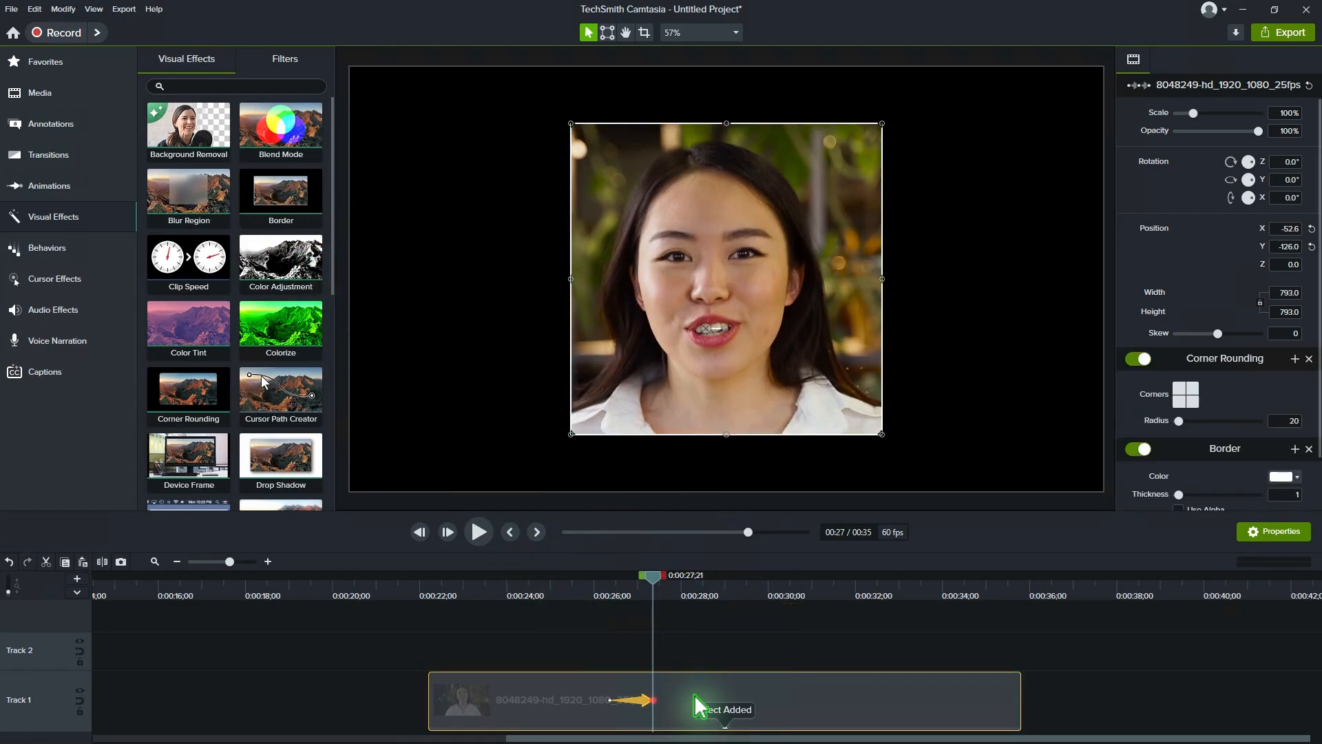
# Step: Set the corner radius to about 393 and the white border's thickness to 15 with Use Alpha, and scrub through the transition
pyautogui.scroll(-1, 1237, 327)
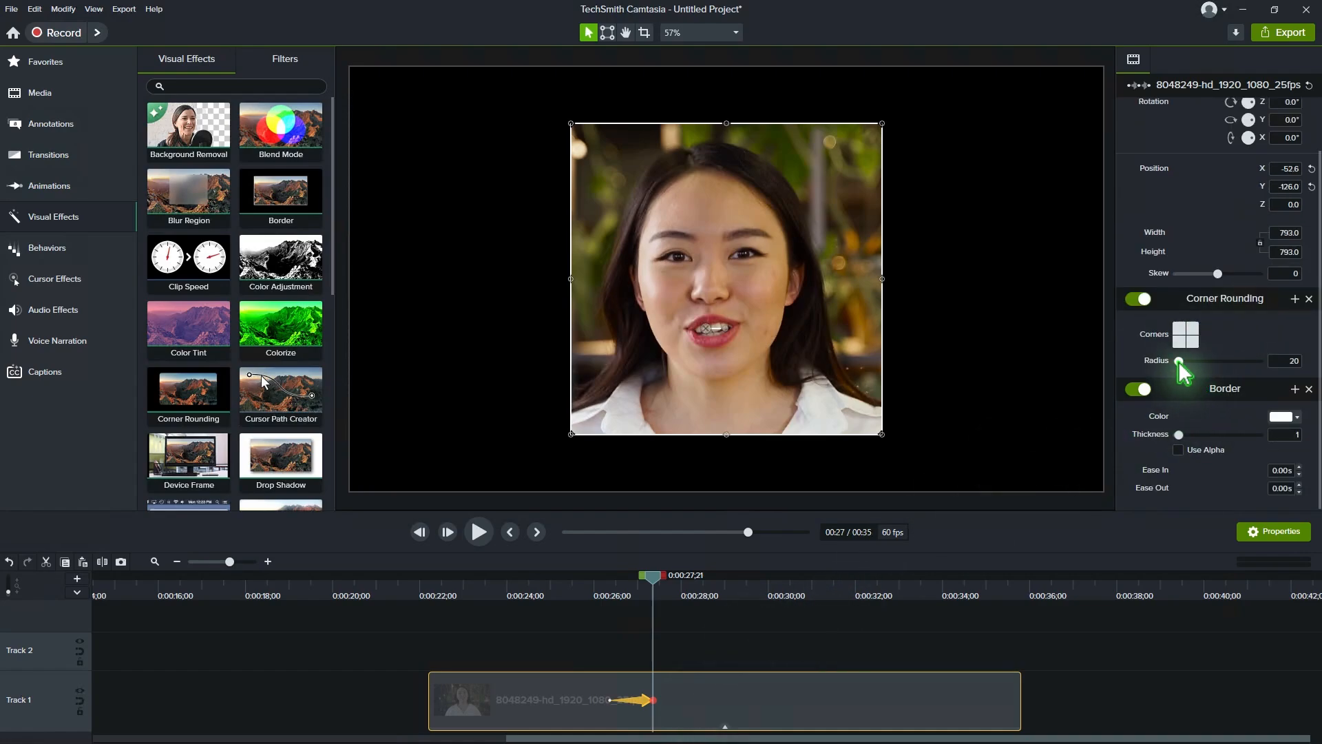
pyautogui.moveTo(1181, 361); pyautogui.dragTo(1210, 361)
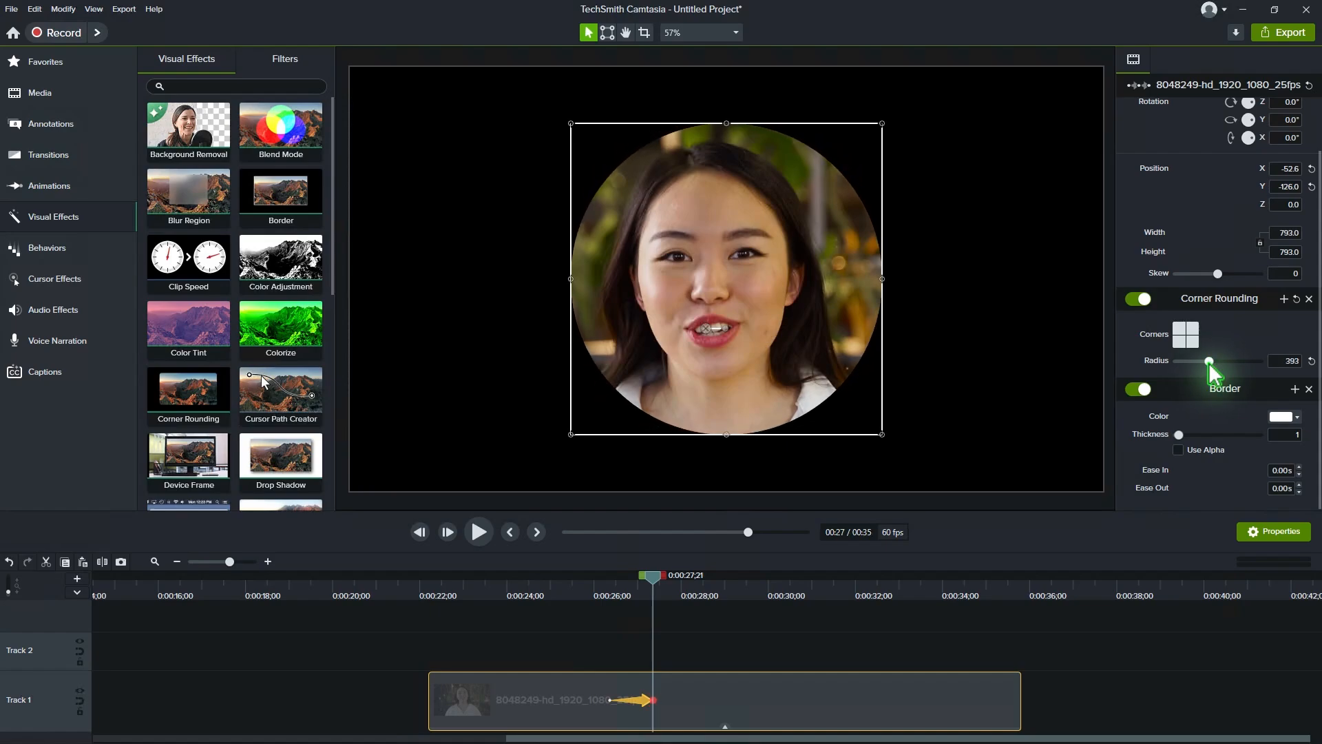
pyautogui.moveTo(1188, 435); pyautogui.dragTo(1205, 432)
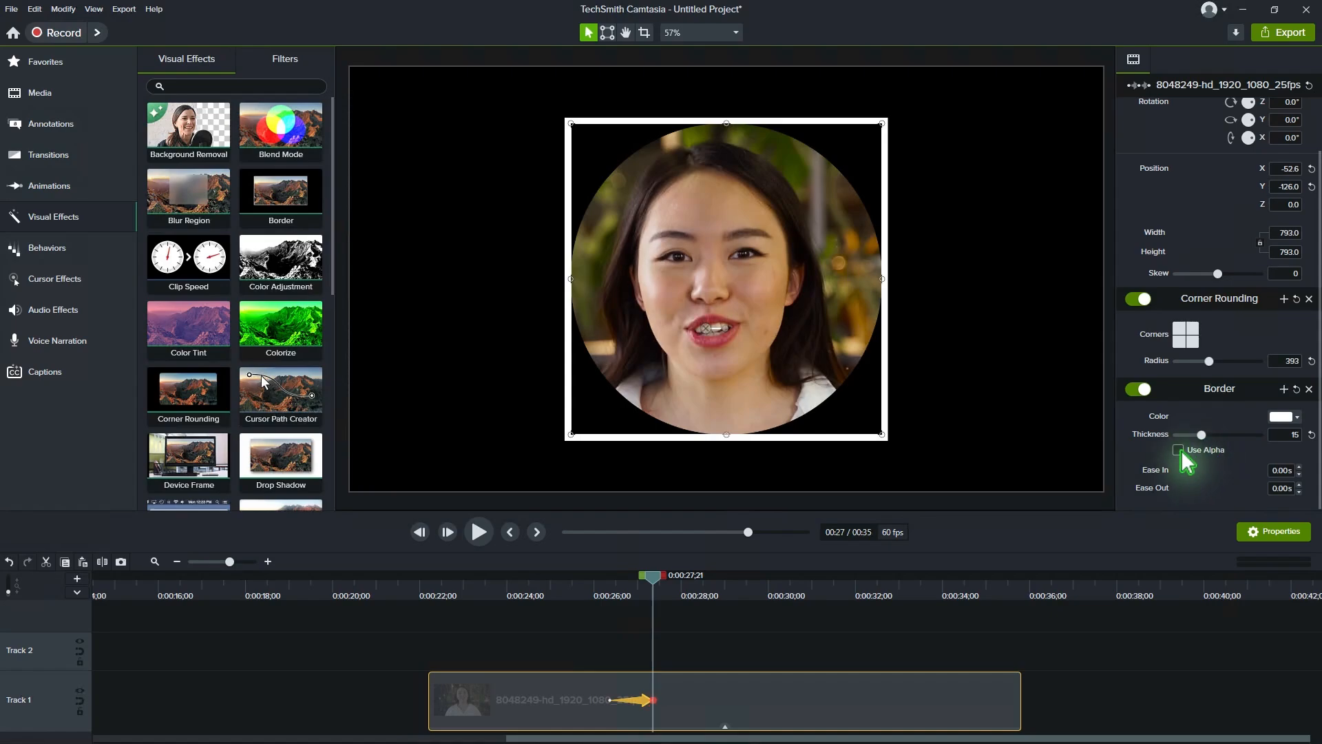
pyautogui.click(1179, 450)
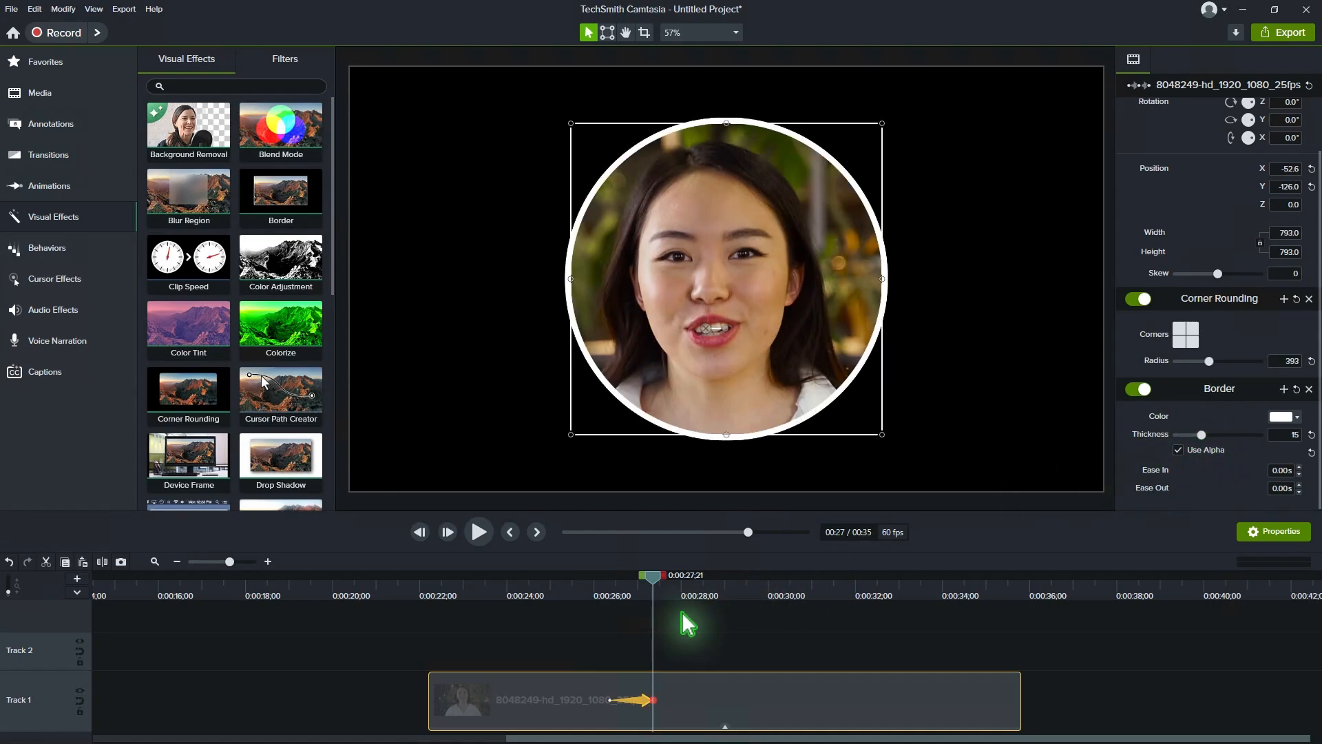
pyautogui.click(608, 594)
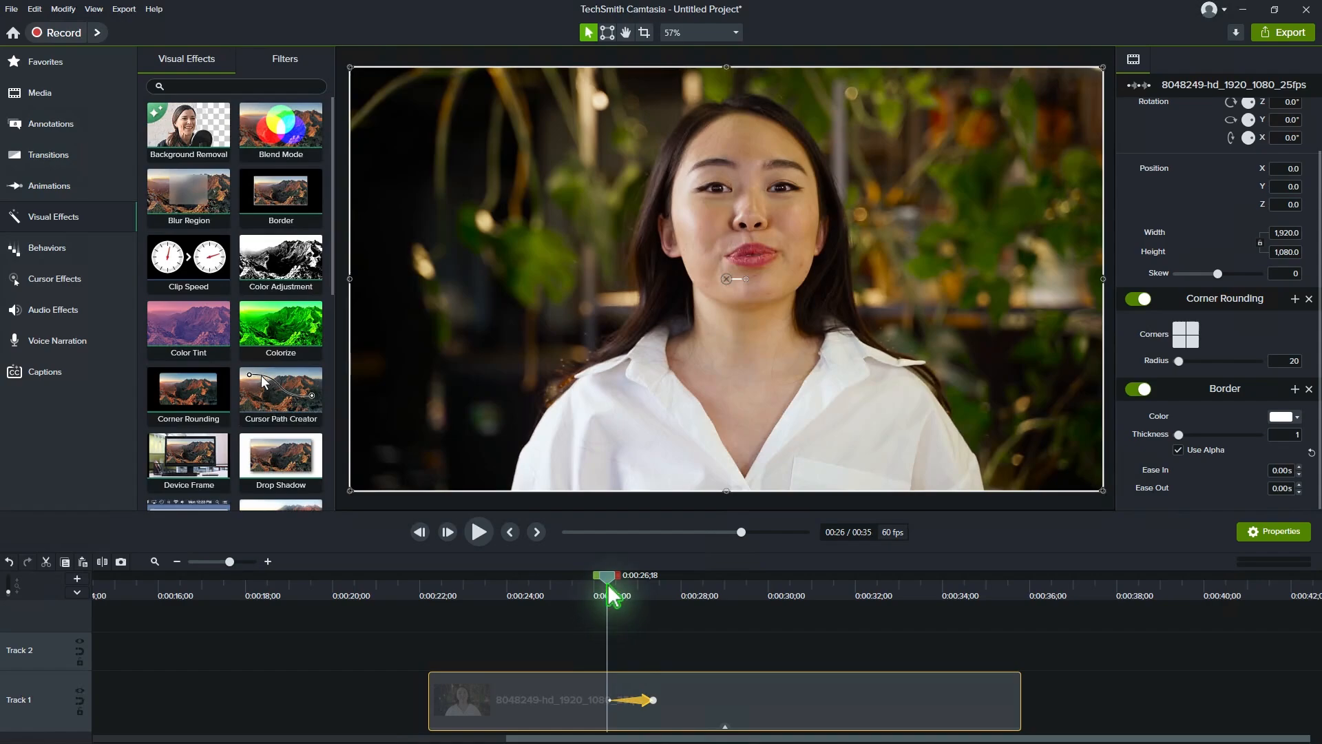
pyautogui.moveTo(609, 588); pyautogui.dragTo(686, 610)
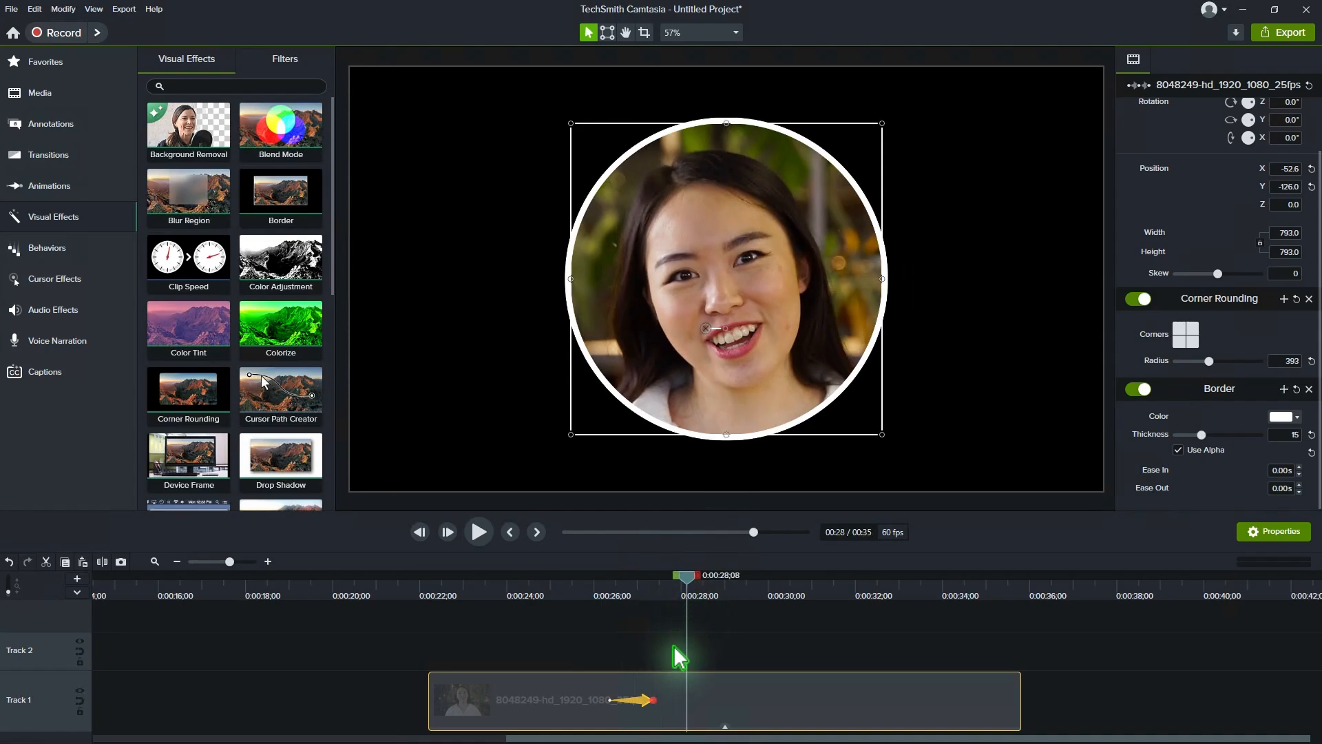
# Step: At the animation's end, scale the circular clip to about 468 by 468, recenter it near X -31.1, Y -74.4, and scrub through the transition
pyautogui.click(656, 701)
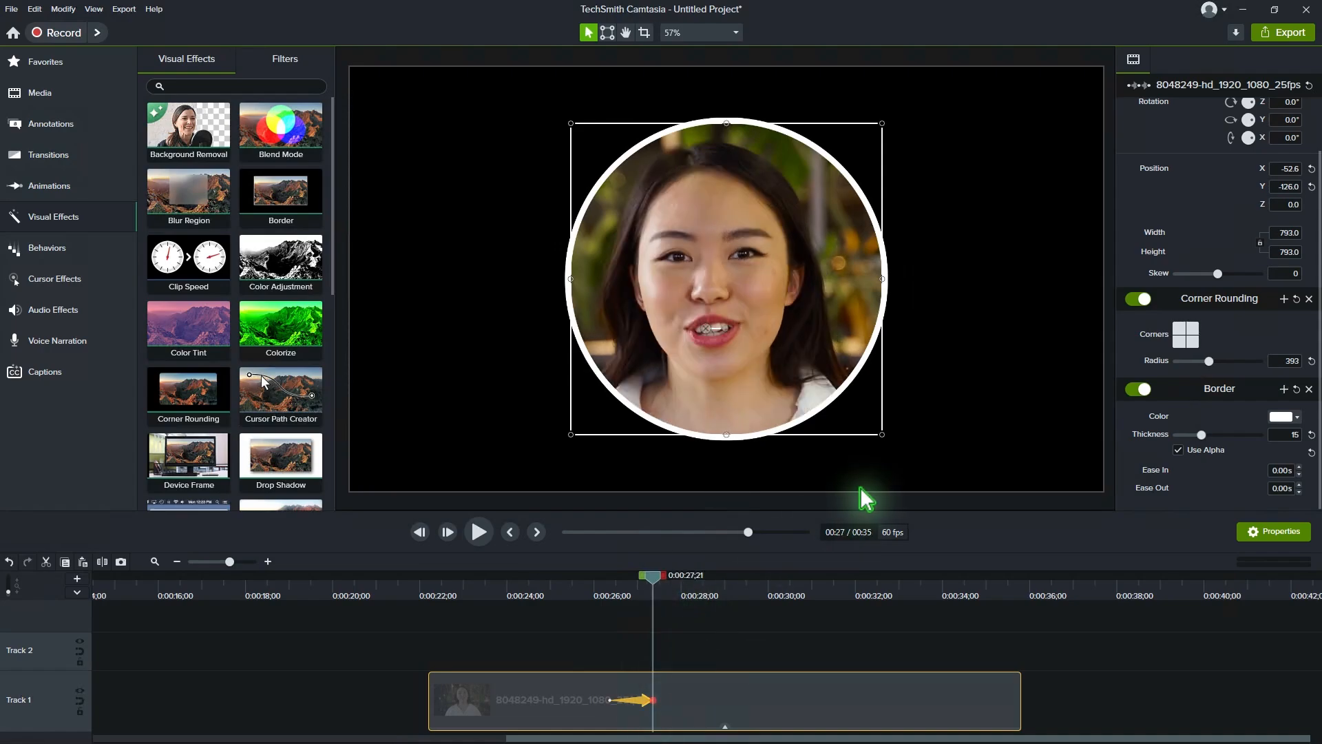
pyautogui.moveTo(880, 434); pyautogui.dragTo(711, 304)
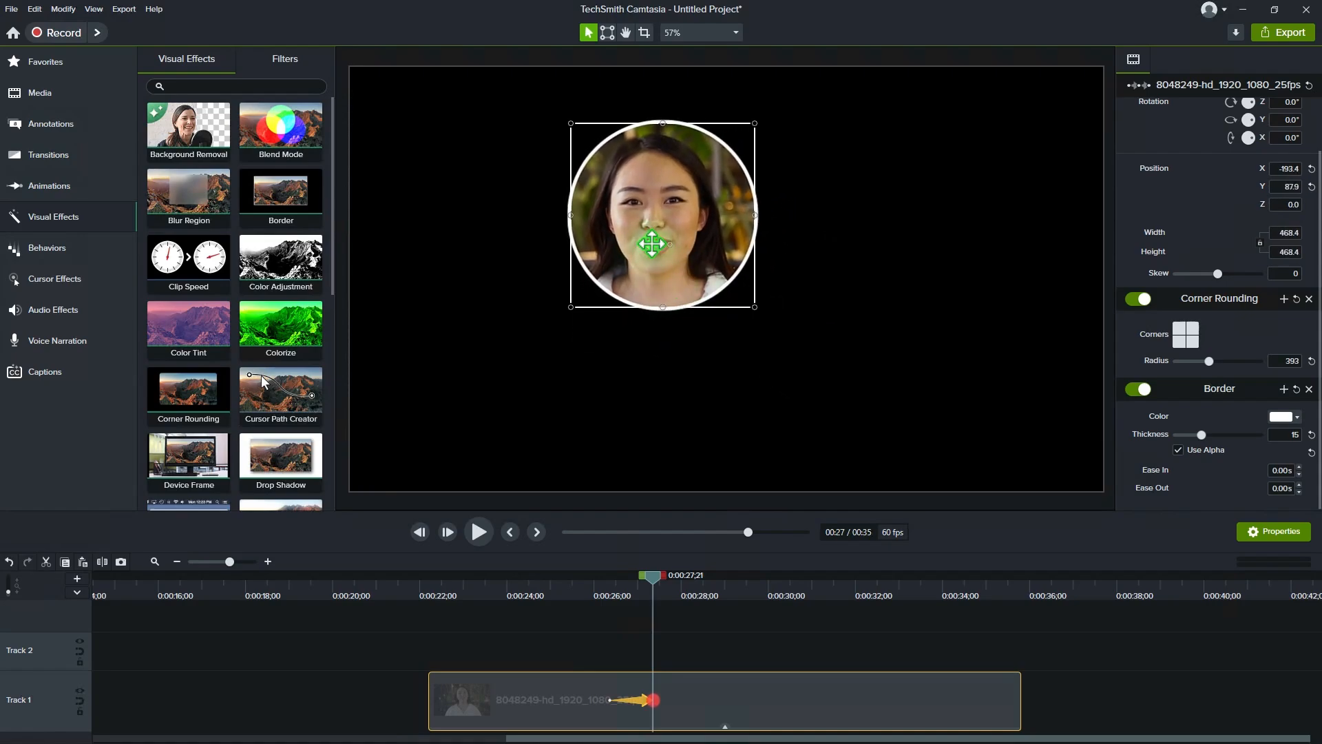
pyautogui.moveTo(655, 236); pyautogui.dragTo(719, 298)
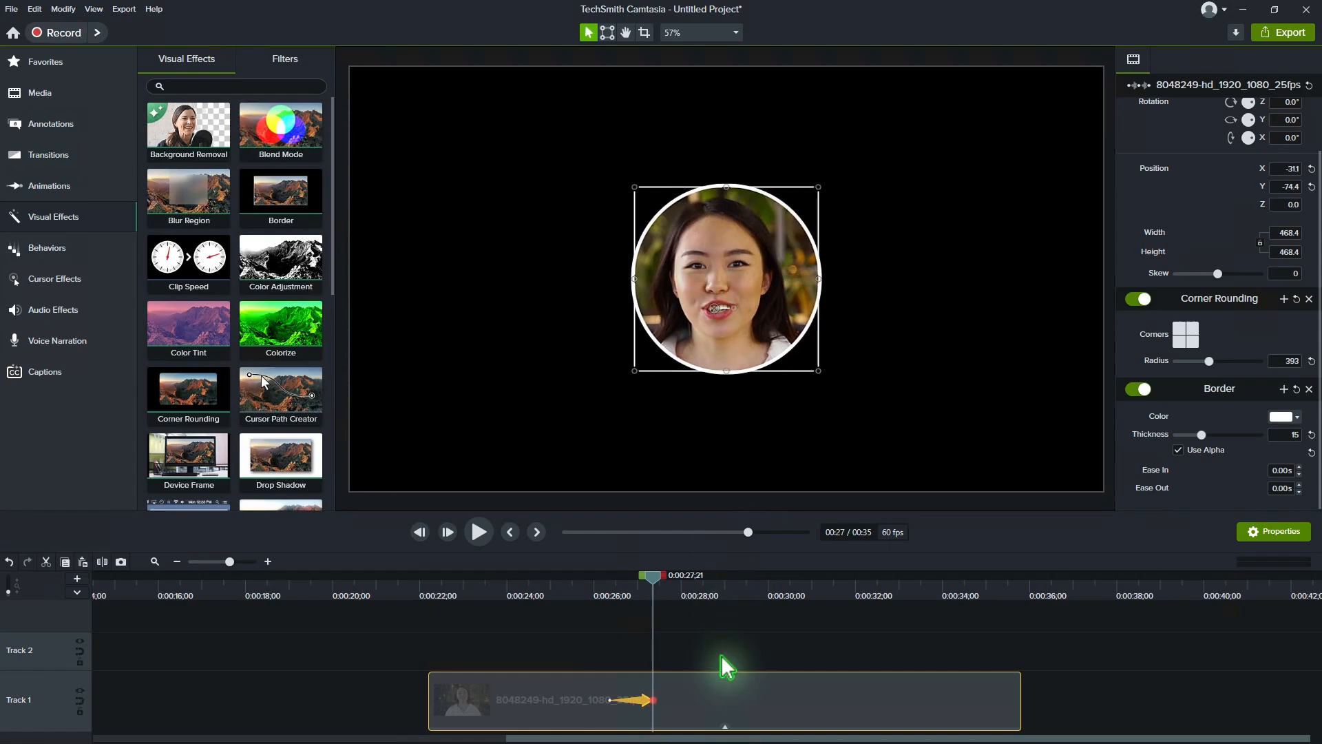
pyautogui.click(610, 592)
pyautogui.moveTo(611, 593); pyautogui.dragTo(677, 601)
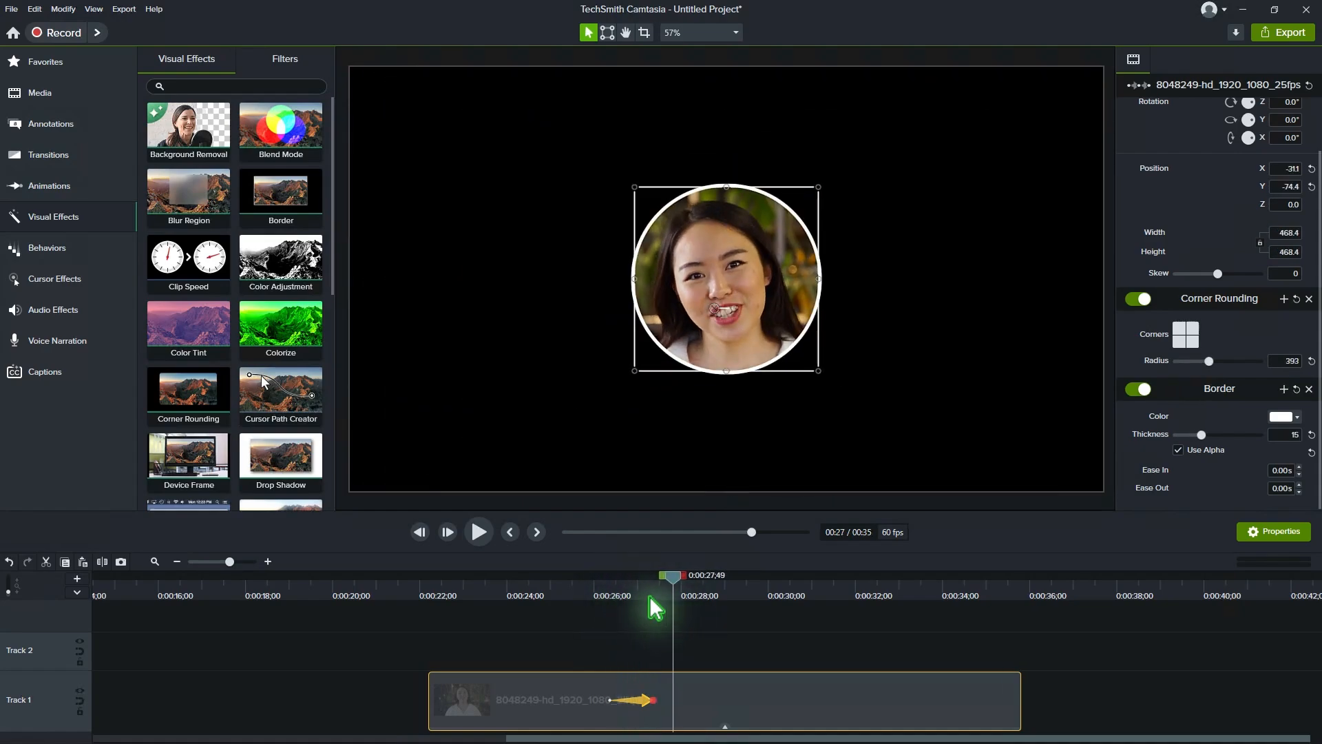
# Step: Apply the Motion Path effect to the clip after its animation and move the path's end point to the canvas's lower-right corner, about X 629.9, Y -307.3
pyautogui.scroll(-4, 302, 291)
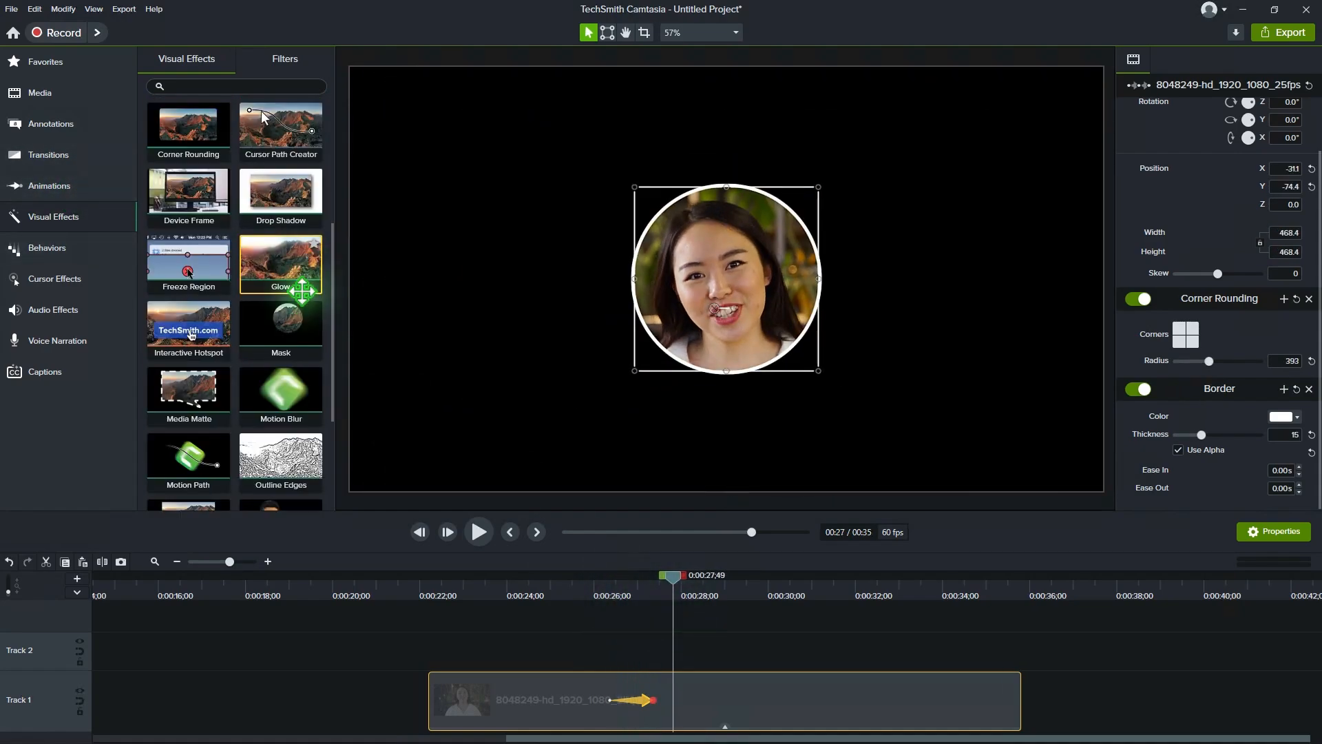
pyautogui.scroll(-1, 301, 291)
pyautogui.moveTo(186, 389); pyautogui.dragTo(685, 711)
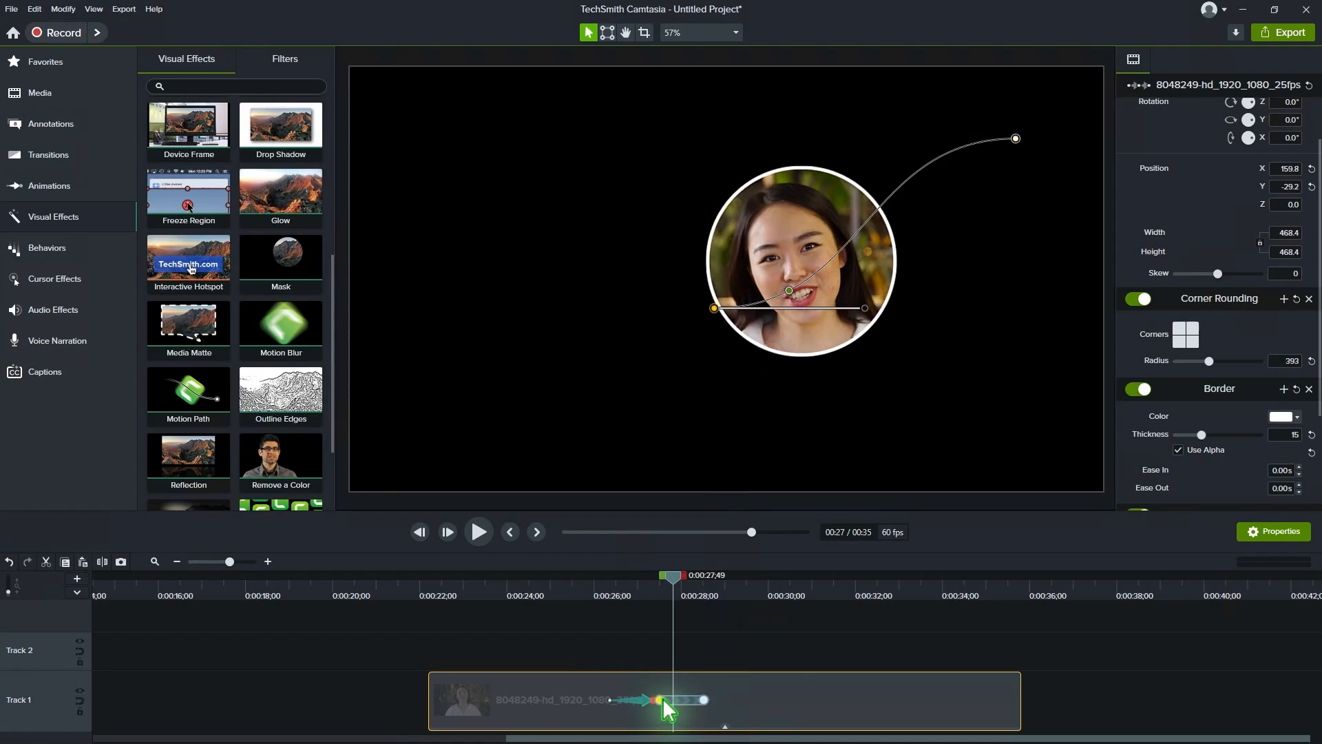
pyautogui.click(661, 699)
pyautogui.click(704, 700)
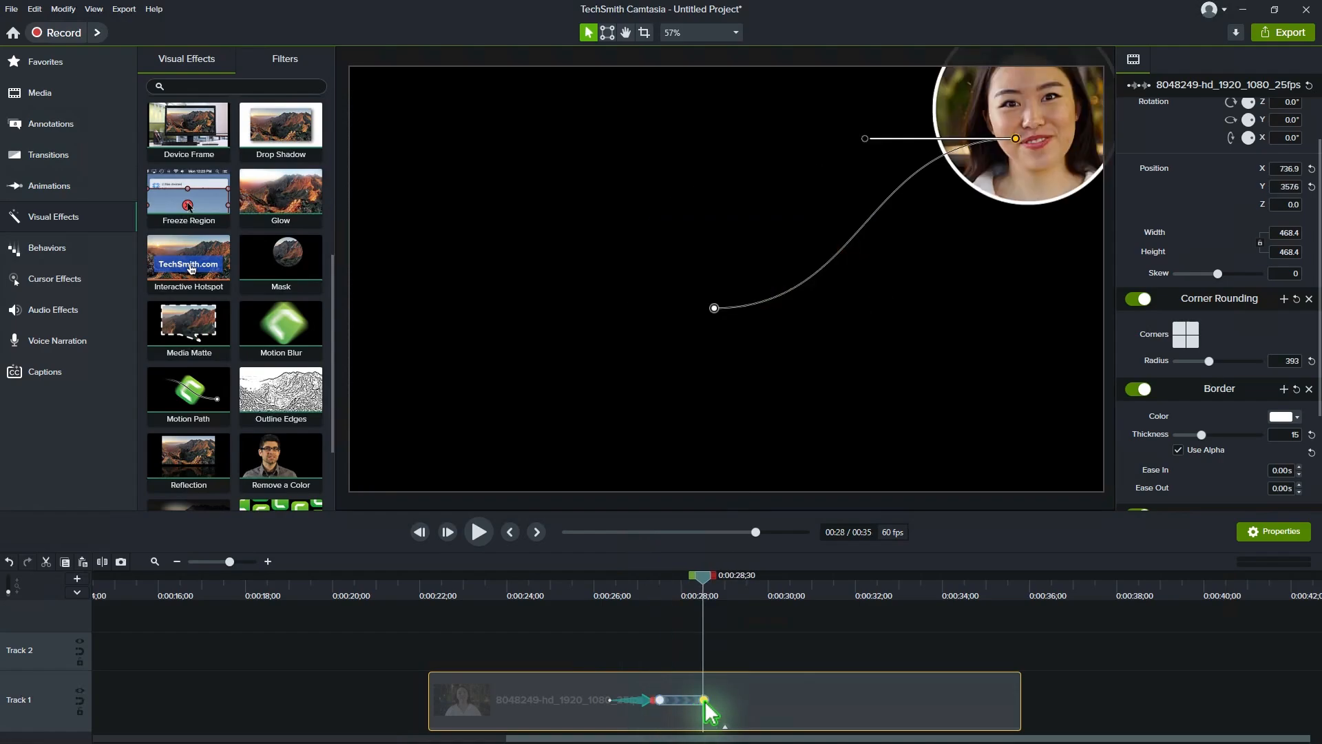
pyautogui.moveTo(1018, 138); pyautogui.dragTo(975, 398)
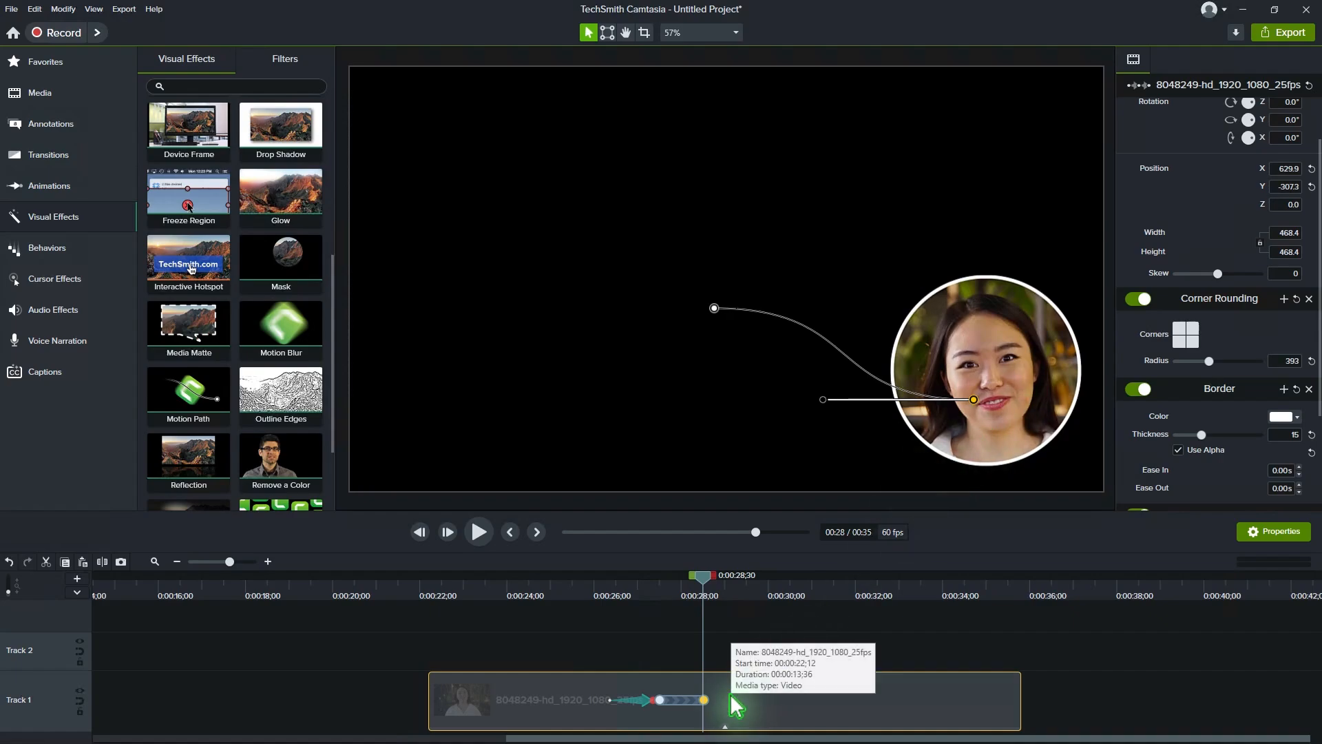
# Step: Play back the full transition from the start of the clip's animation, about 26 seconds in, through the motion path
pyautogui.click(607, 589)
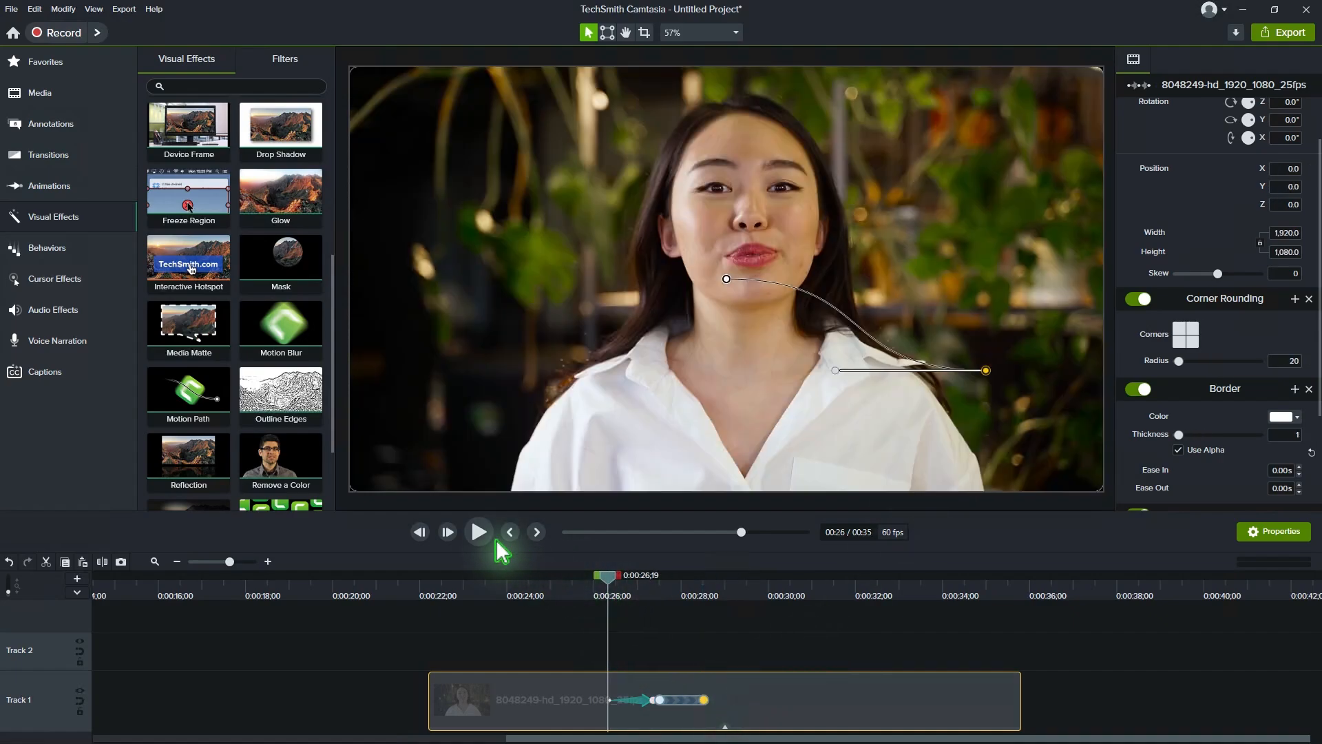
pyautogui.press('space')
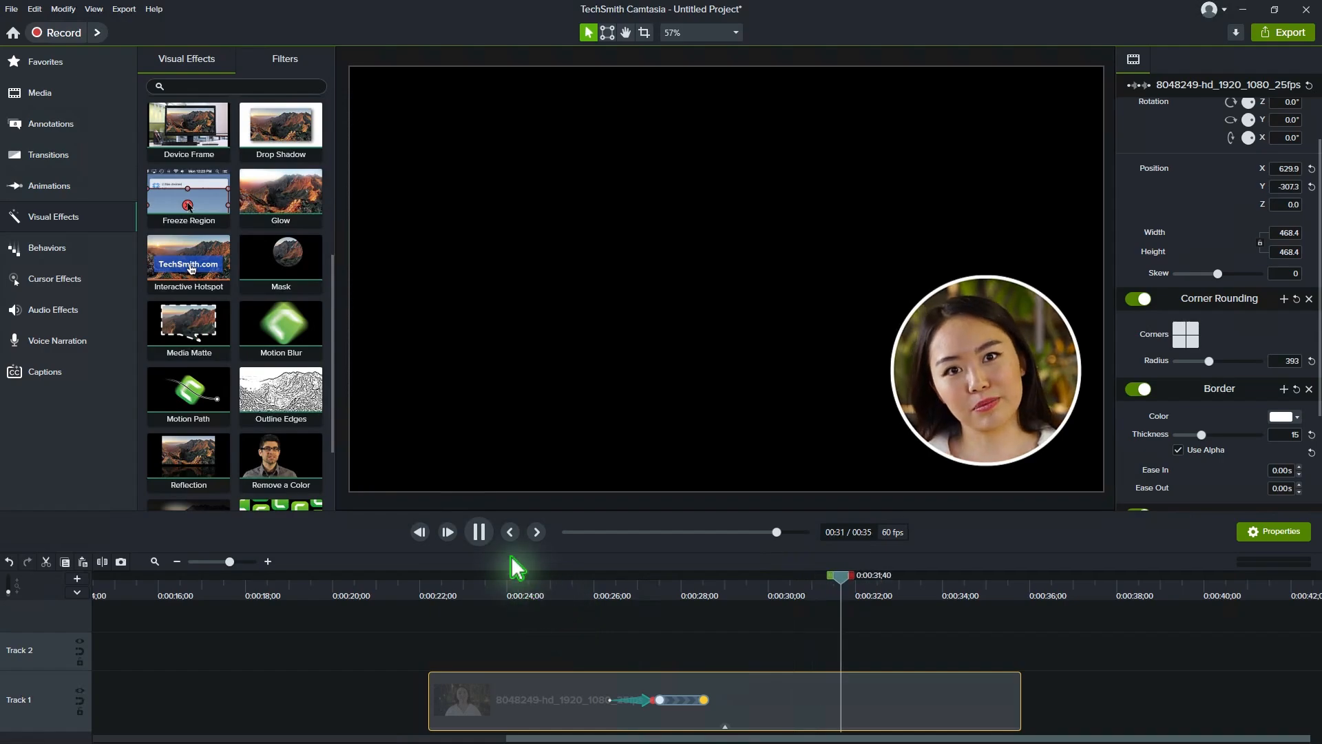
pyautogui.click(480, 531)
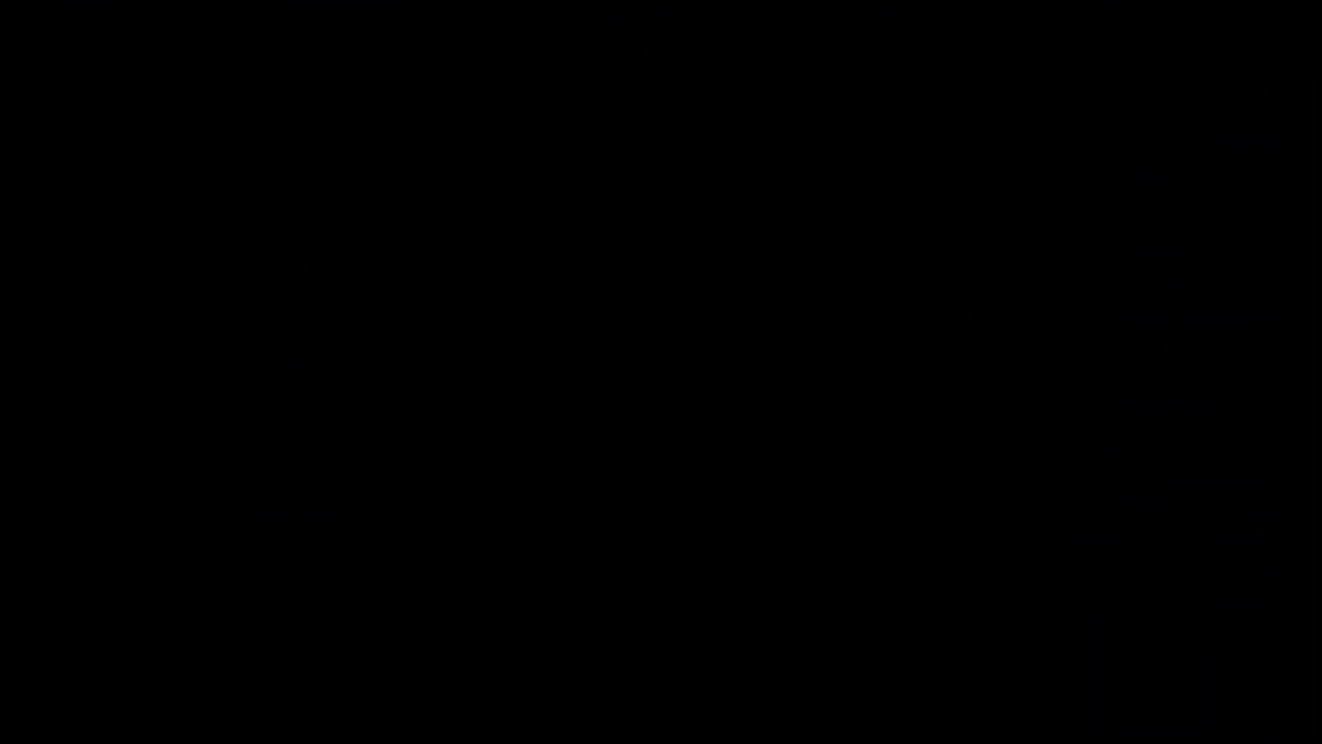